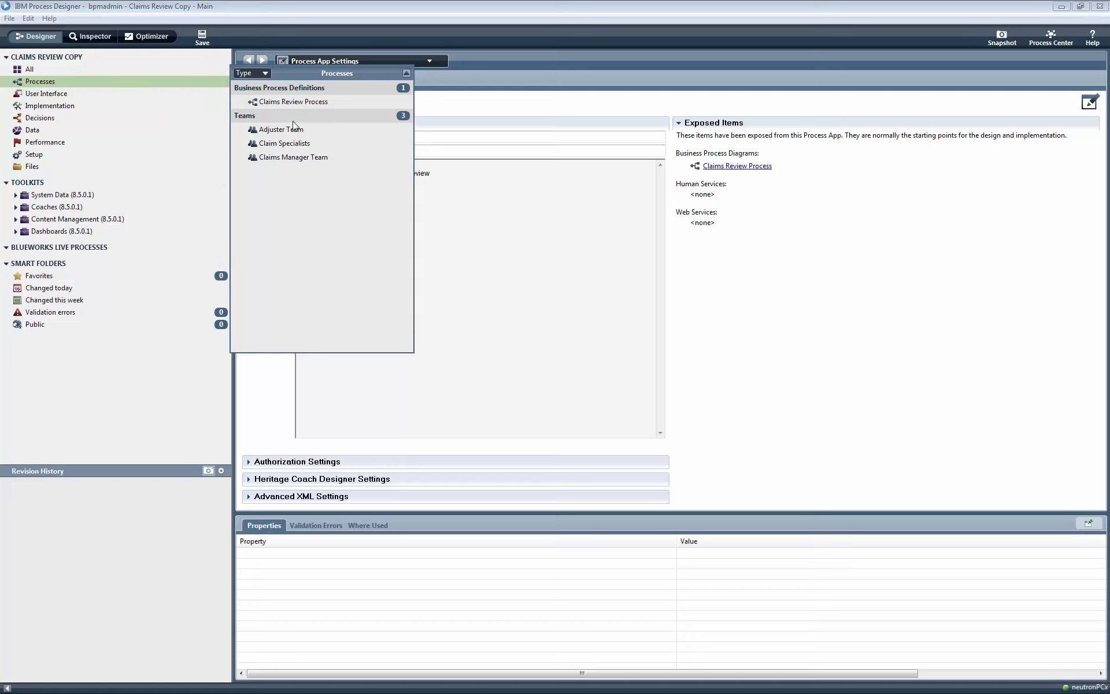
# - Open the Claims Review Process and add a lane named Supervisor between the Core & Decision Systems and Adjuster lanes
pyautogui.click(283, 103)
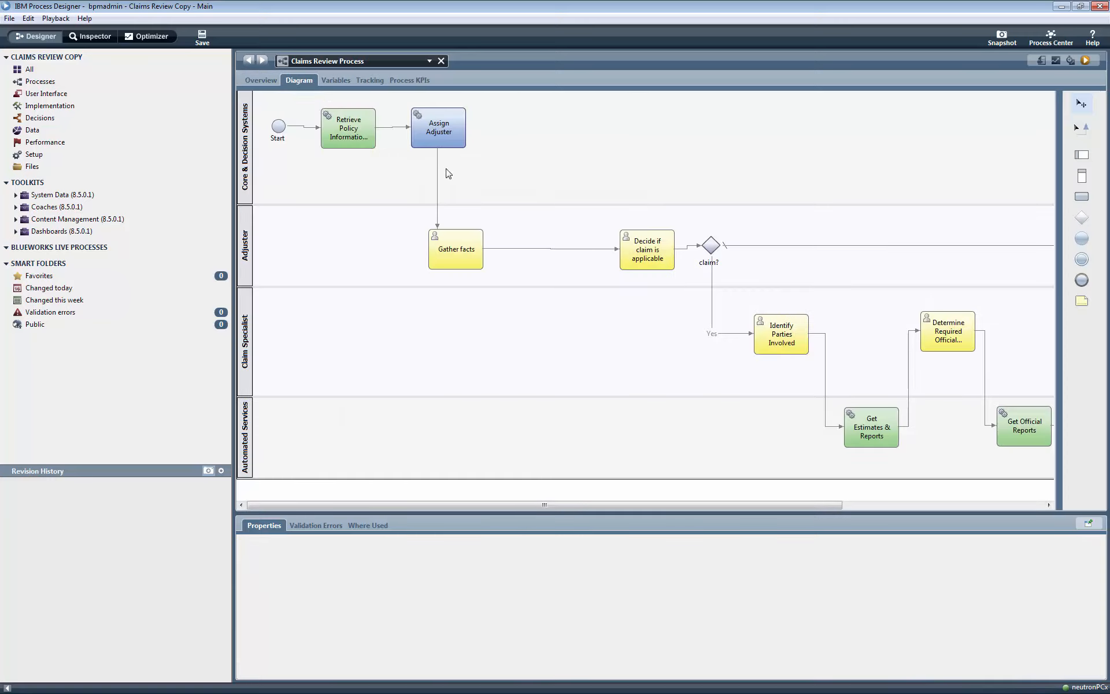
pyautogui.click(1082, 155)
pyautogui.click(292, 205)
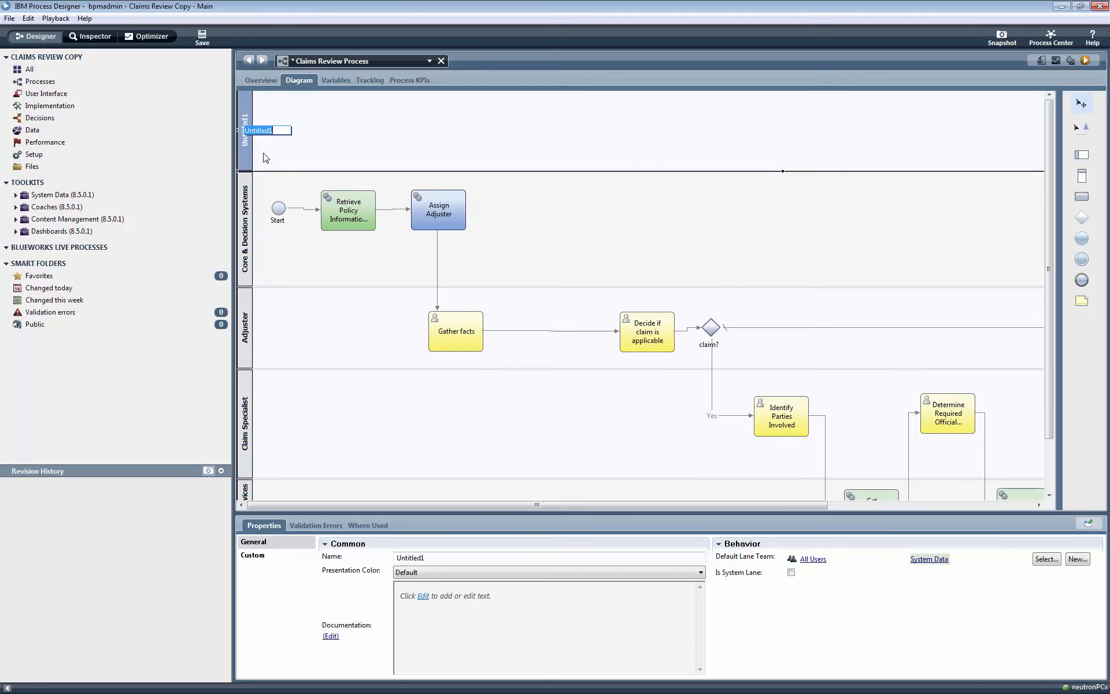
pyautogui.write('Supervisor')
pyautogui.press('Return')
pyautogui.rightClick(243, 144)
pyautogui.click(272, 161)
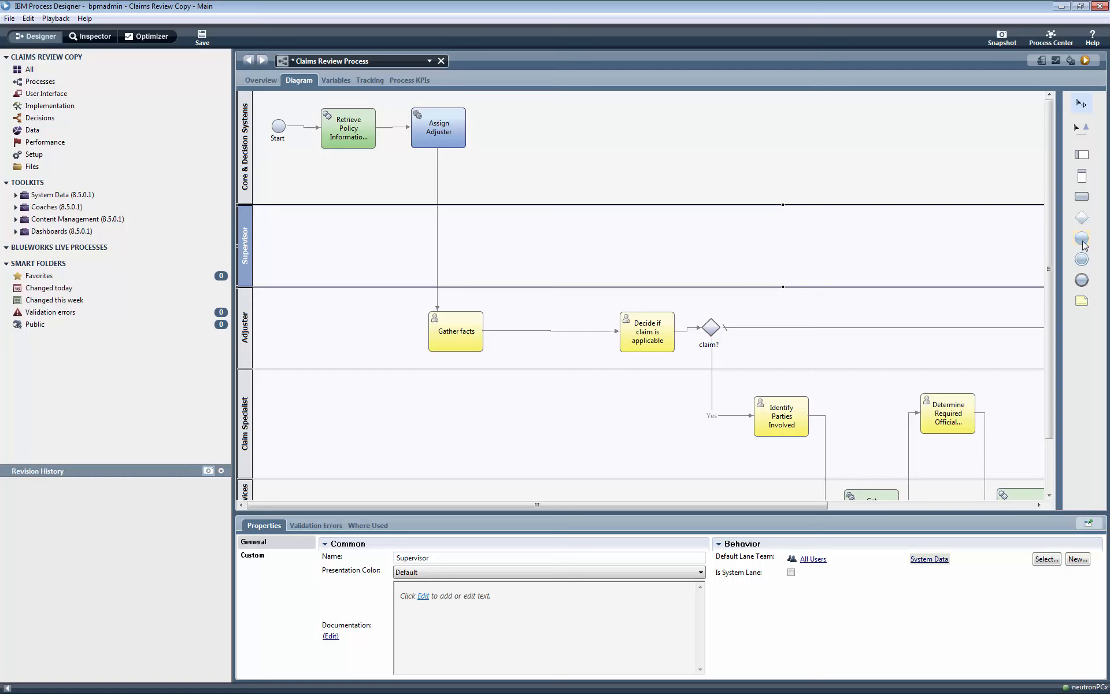
# - Add an activity named "review" to the Supervisor lane
pyautogui.click(1089, 201)
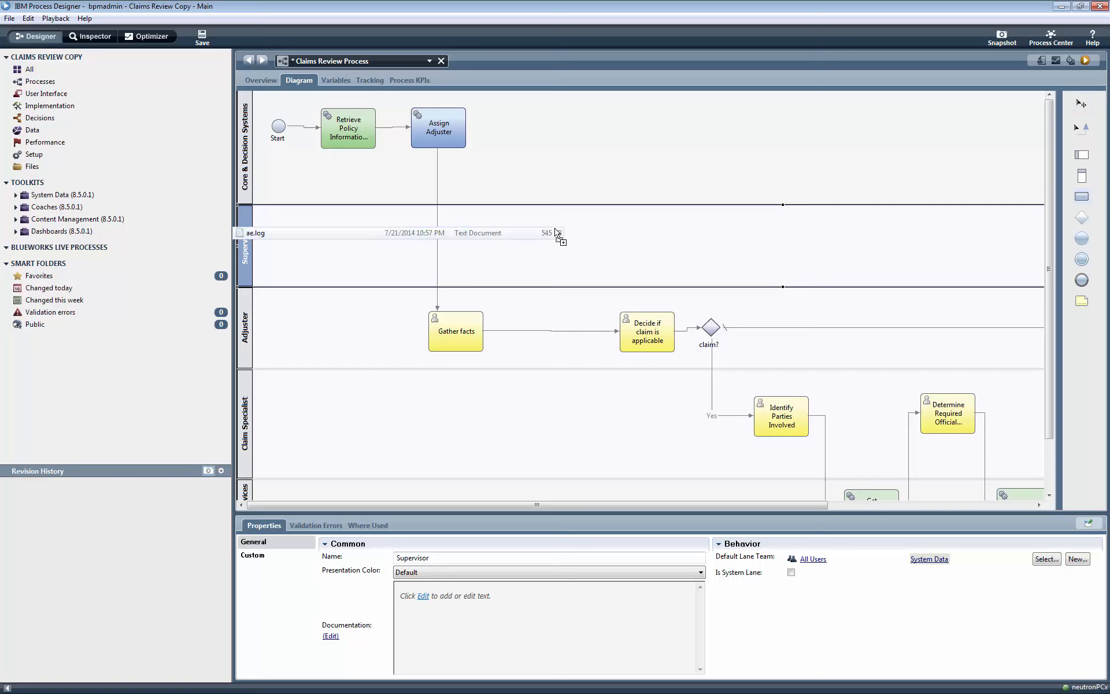
pyautogui.click(555, 229)
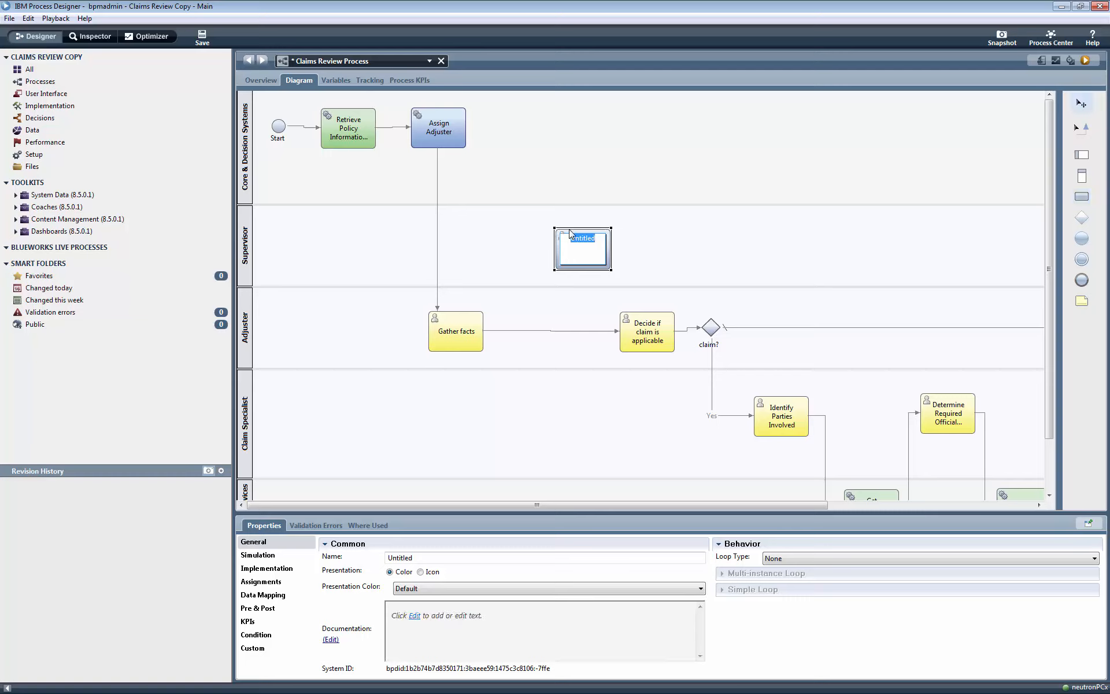
pyautogui.write('Review')
# - Add an exclusive gateway named "supervisor ?" in the Adjuster lane between Gather facts and Decide if claim is applicable
pyautogui.click(1082, 220)
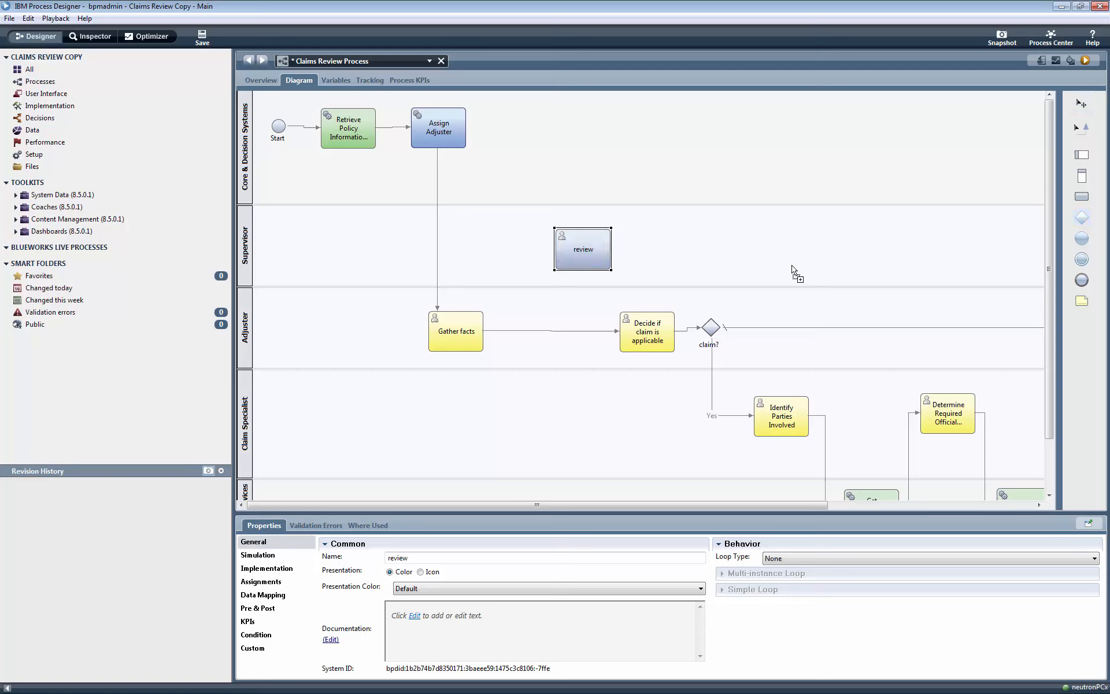
pyautogui.click(543, 311)
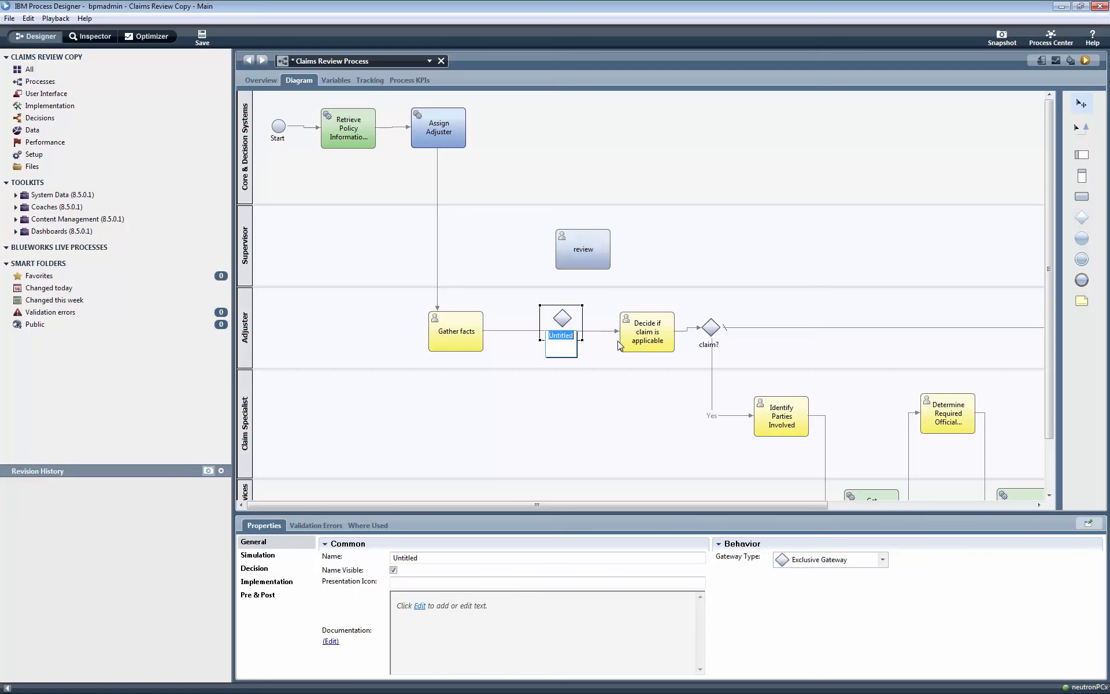
pyautogui.write('supervisor ?')
pyautogui.press('Return')
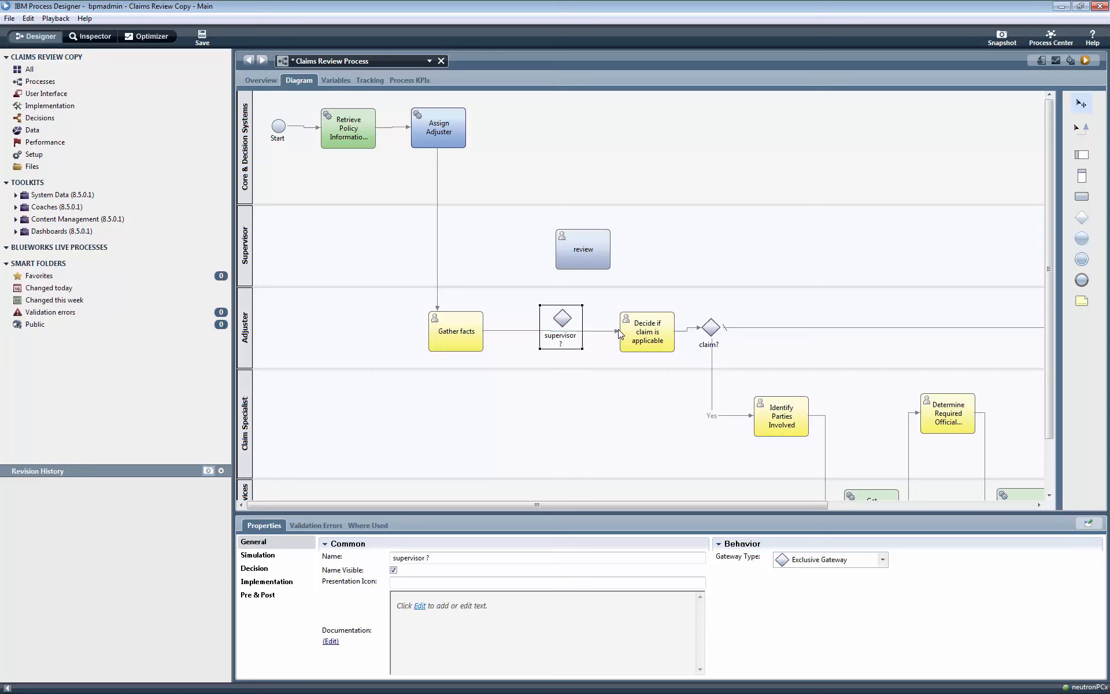
# - Reroute the Gather facts flow to the supervisor gateway, link the gateway to Decide if claim is applicable and review, and link review to the claim gateway
pyautogui.click(619, 332)
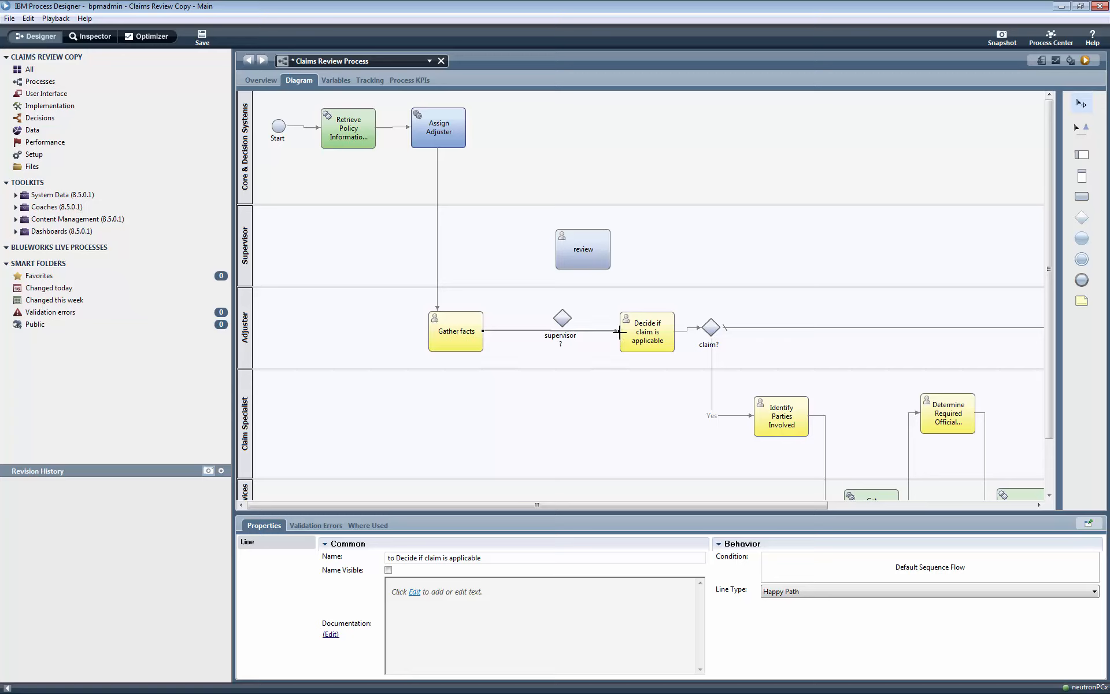
pyautogui.moveTo(619, 332); pyautogui.dragTo(552, 319)
pyautogui.click(1080, 127)
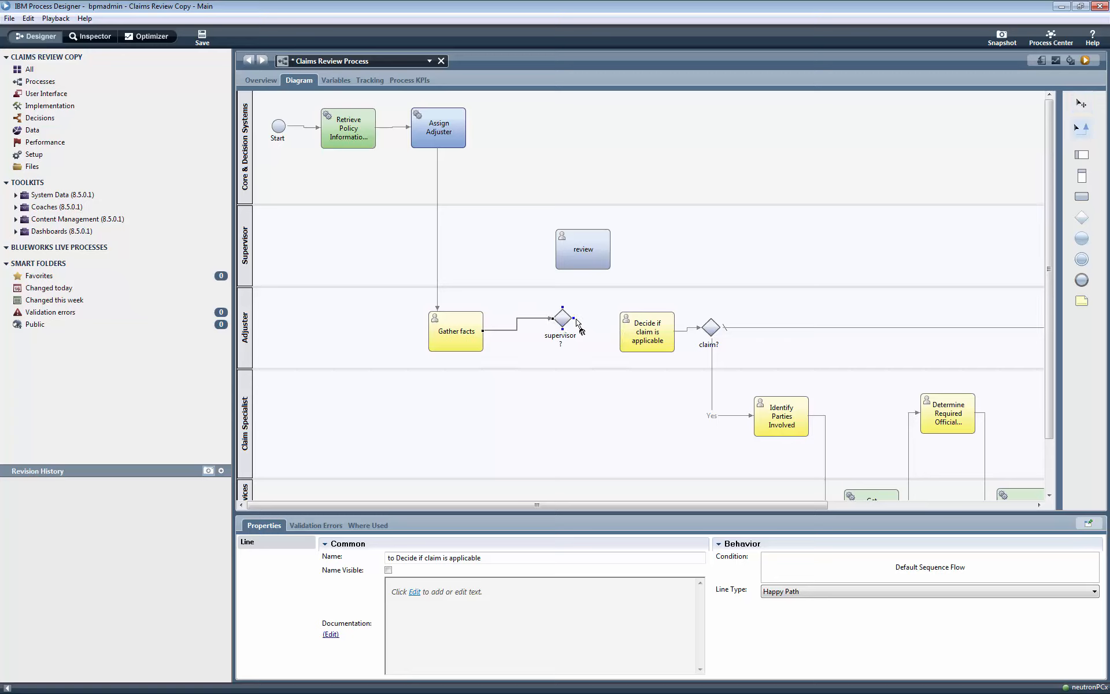
pyautogui.moveTo(573, 319); pyautogui.dragTo(627, 341)
pyautogui.moveTo(564, 309)
pyautogui.mouseDown()
pyautogui.moveTo(565, 271)
pyautogui.moveTo(612, 255)
pyautogui.moveTo(714, 255)
pyautogui.moveTo(711, 325)
pyautogui.mouseUp()
pyautogui.click(1077, 102)
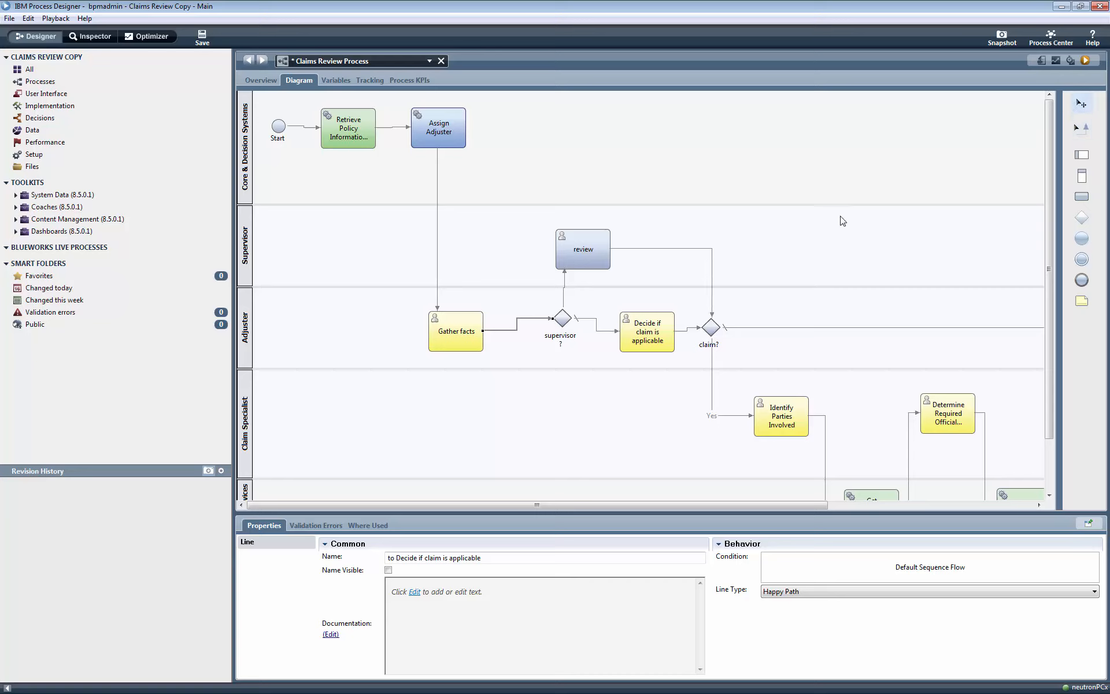
# - Name the supervisor gateway's flow to Decide if claim is applicable "no" and its flow to review "yes", with both names visible
pyautogui.click(597, 328)
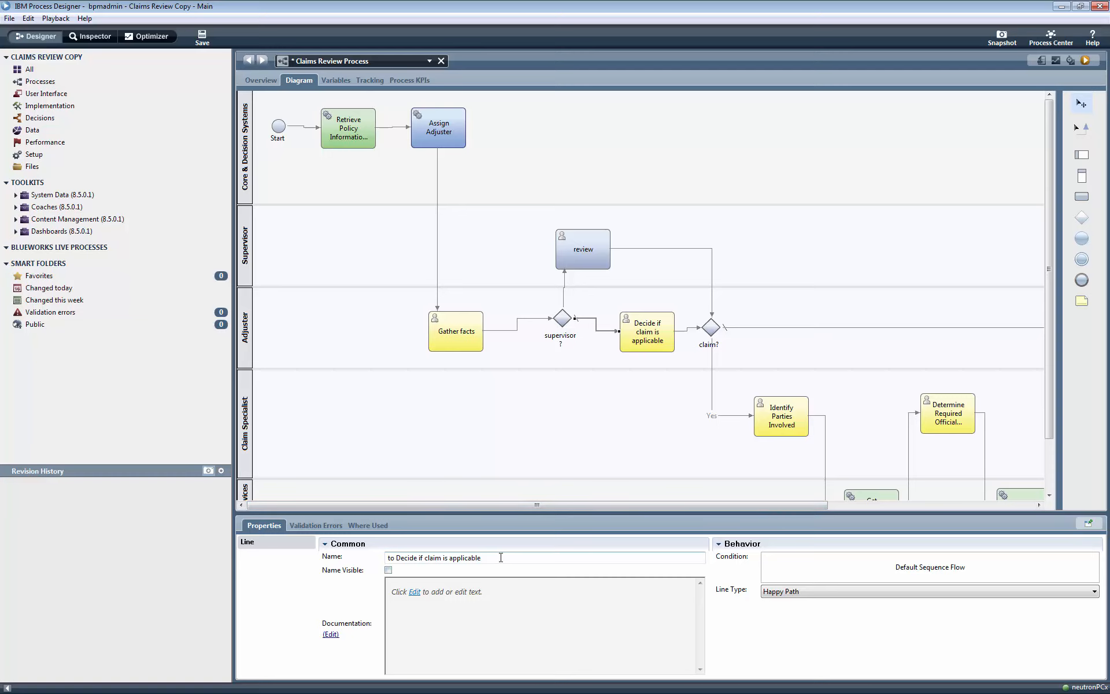
pyautogui.moveTo(501, 557); pyautogui.dragTo(359, 564)
pyautogui.write('no')
pyautogui.click(388, 570)
pyautogui.click(565, 288)
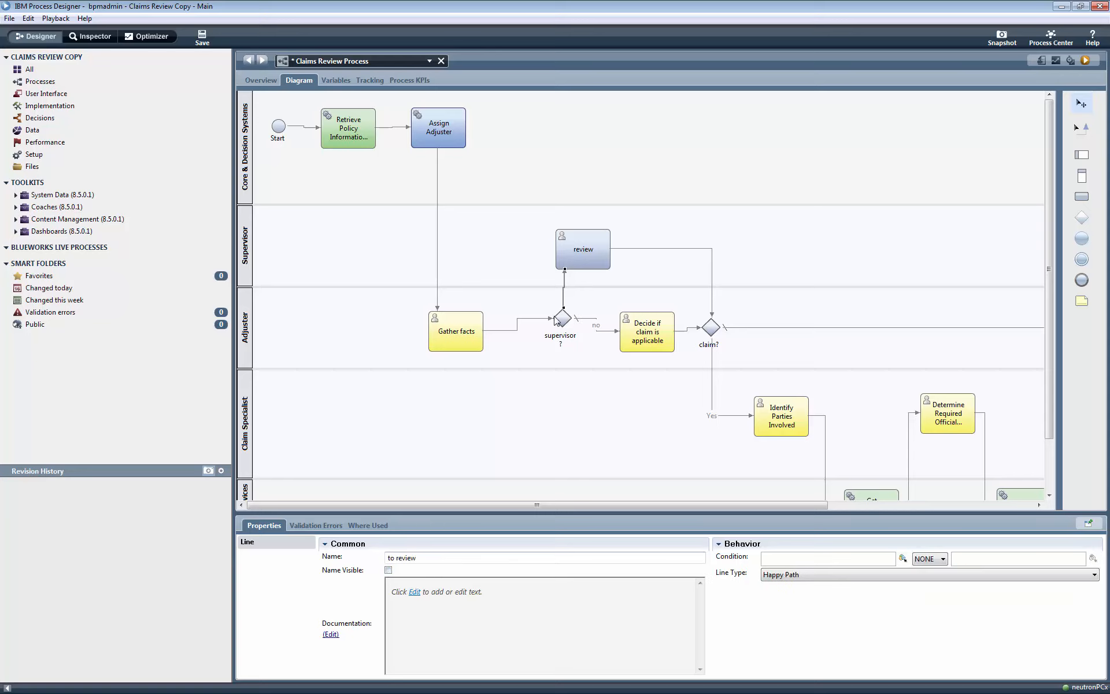
pyautogui.moveTo(434, 556); pyautogui.dragTo(344, 556)
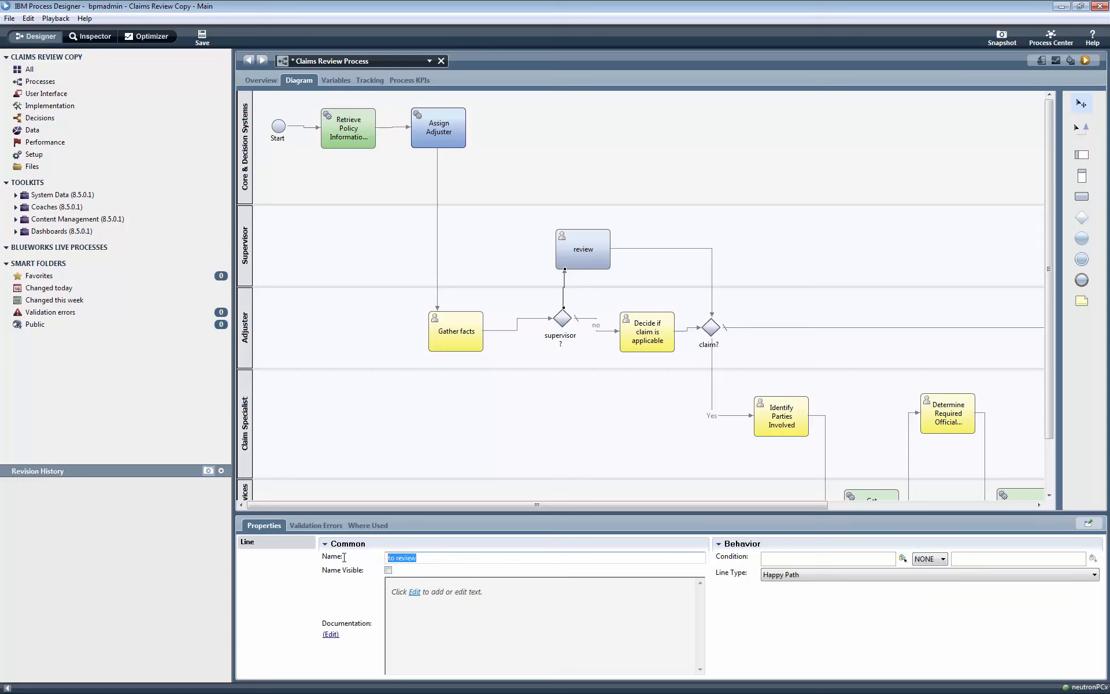
pyautogui.write('yes')
pyautogui.click(388, 570)
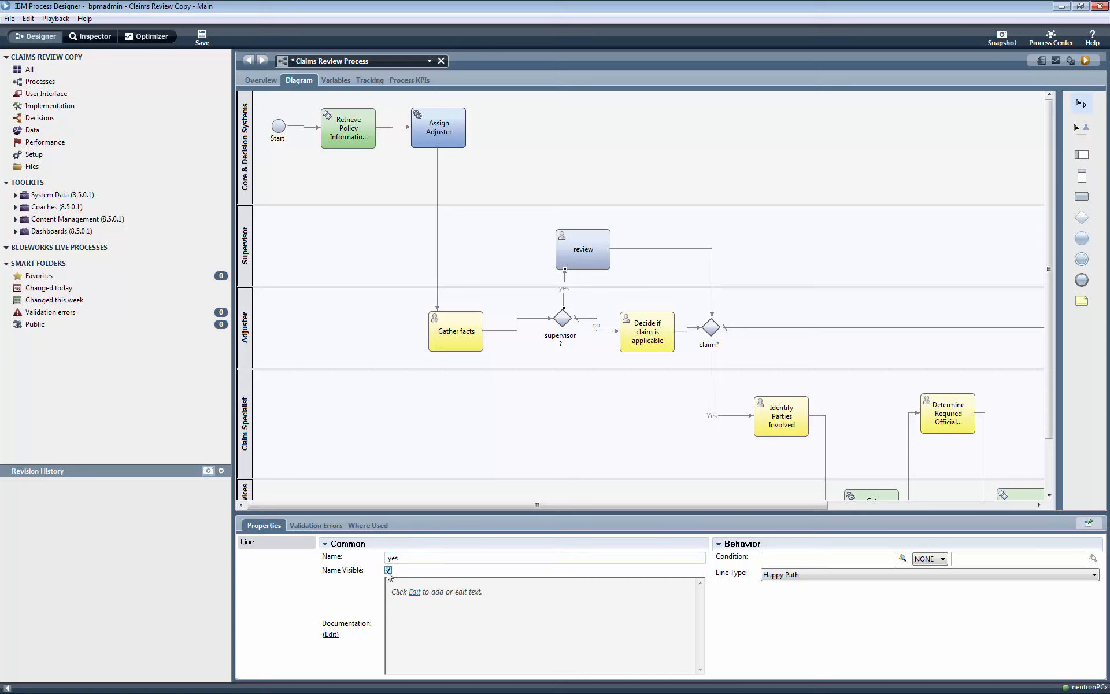
# - Set the supervisor gateway's yes condition to tw.local.fullCoverageOnAllVehicles == false
pyautogui.click(571, 325)
pyautogui.click(260, 582)
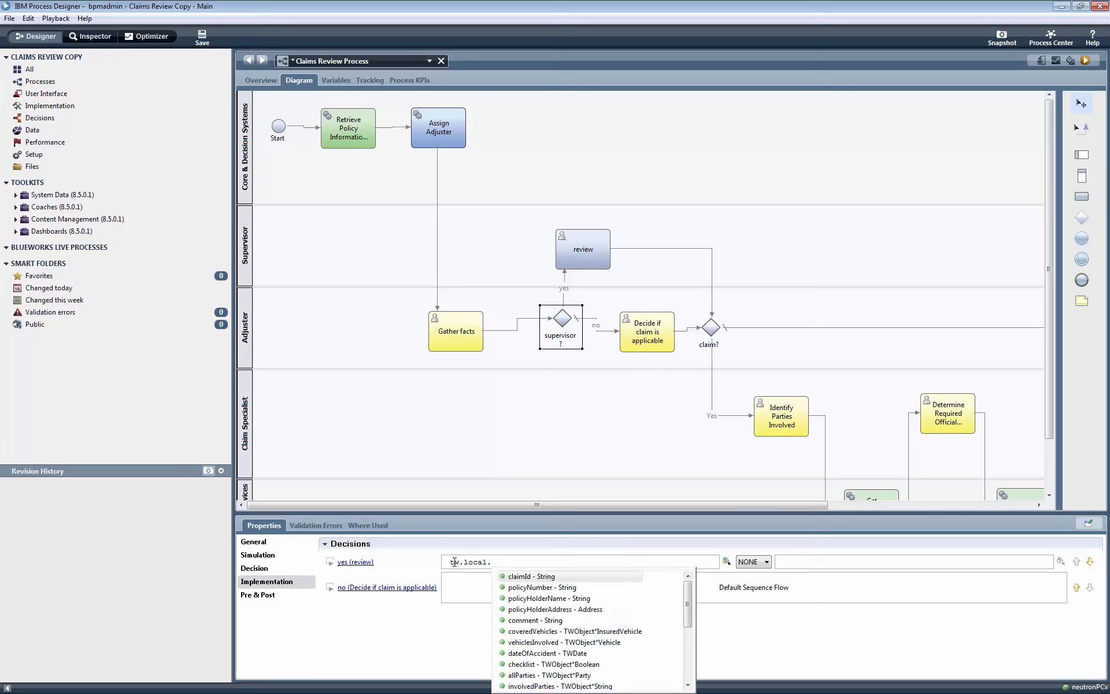
pyautogui.write('fu')
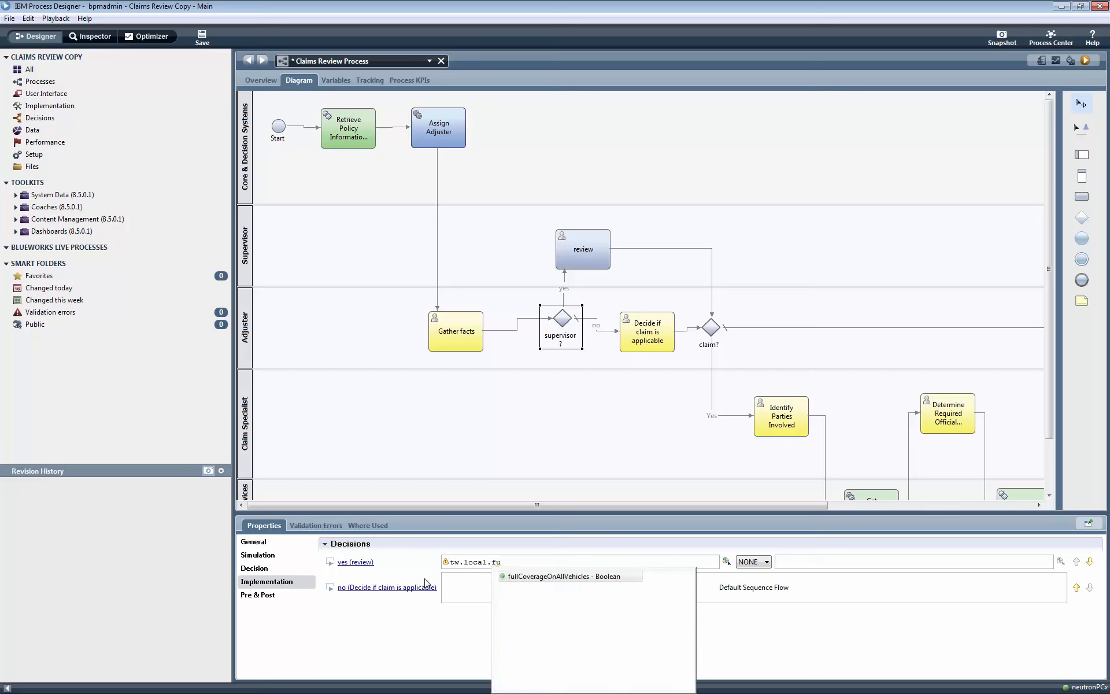
pyautogui.click(527, 577)
pyautogui.click(754, 562)
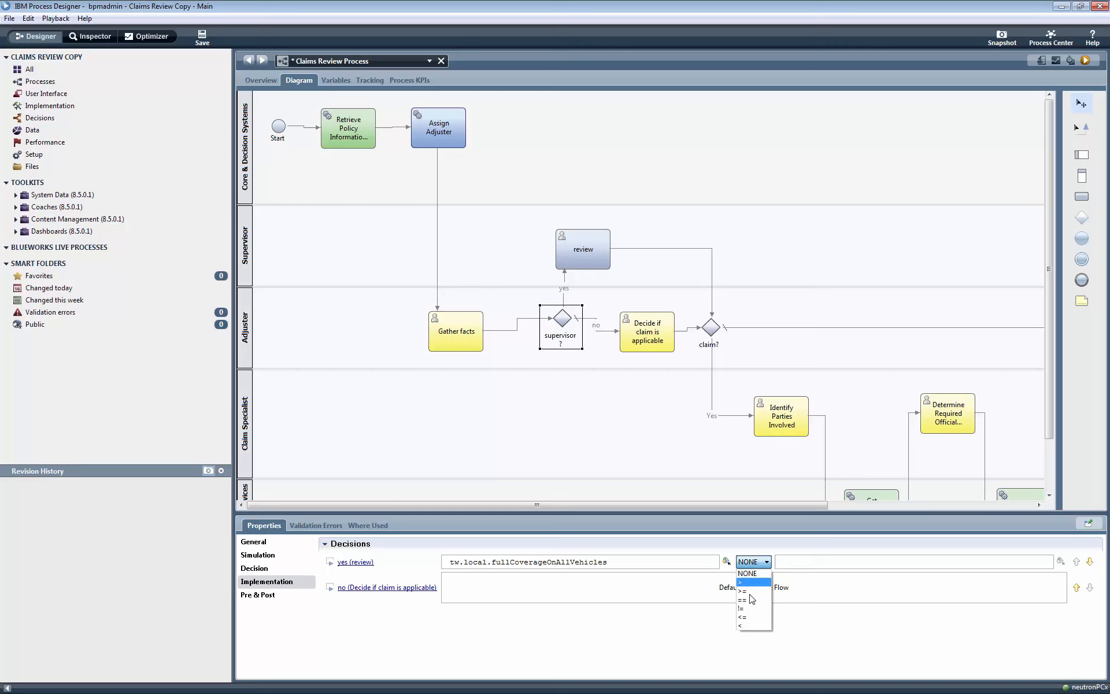
pyautogui.click(749, 579)
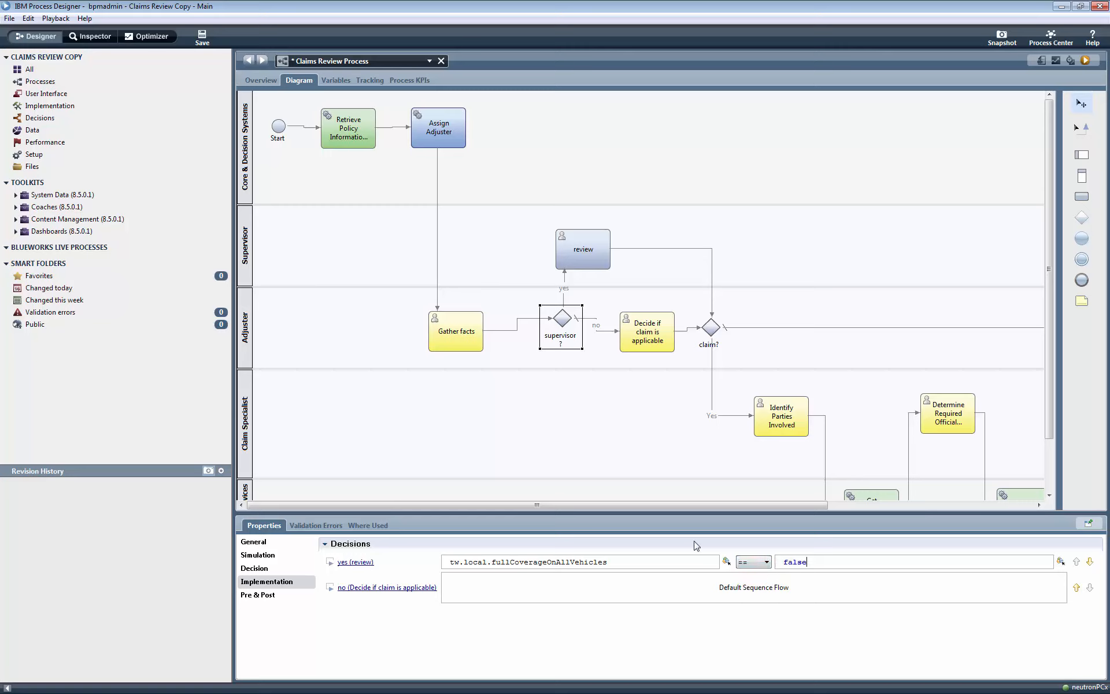
# - Set up the review activity in the Activity Wizard as a user task with a new service, prefixing the service name with "supervisor", and proceed to its parameters
pyautogui.click(580, 255)
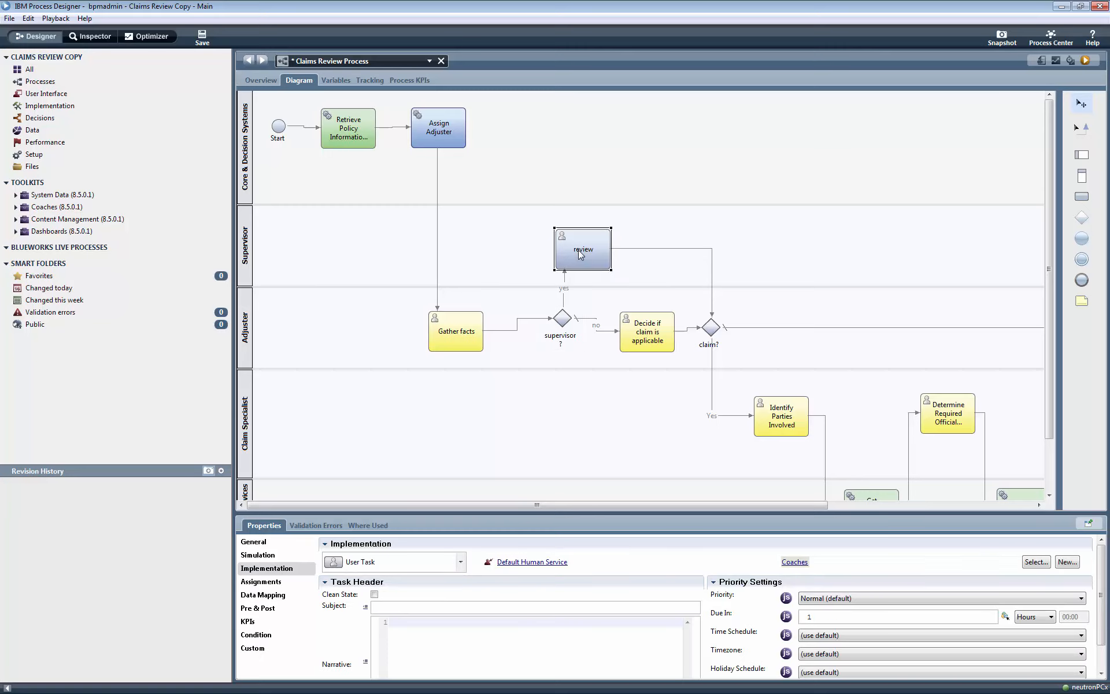
pyautogui.rightClick(579, 250)
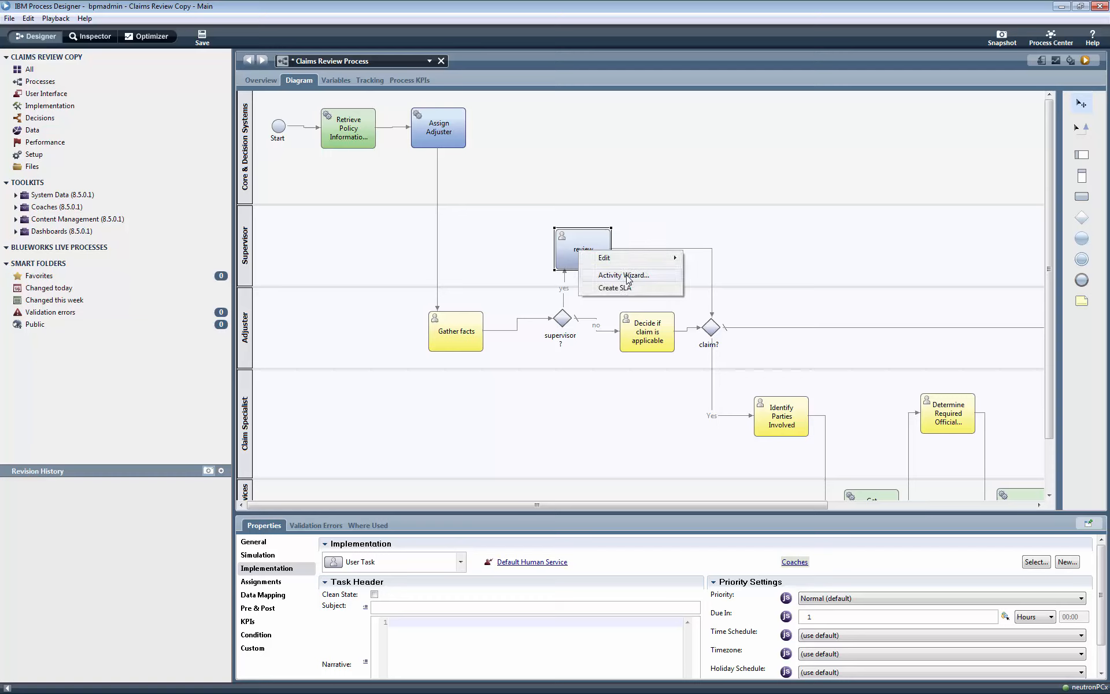
pyautogui.click(627, 277)
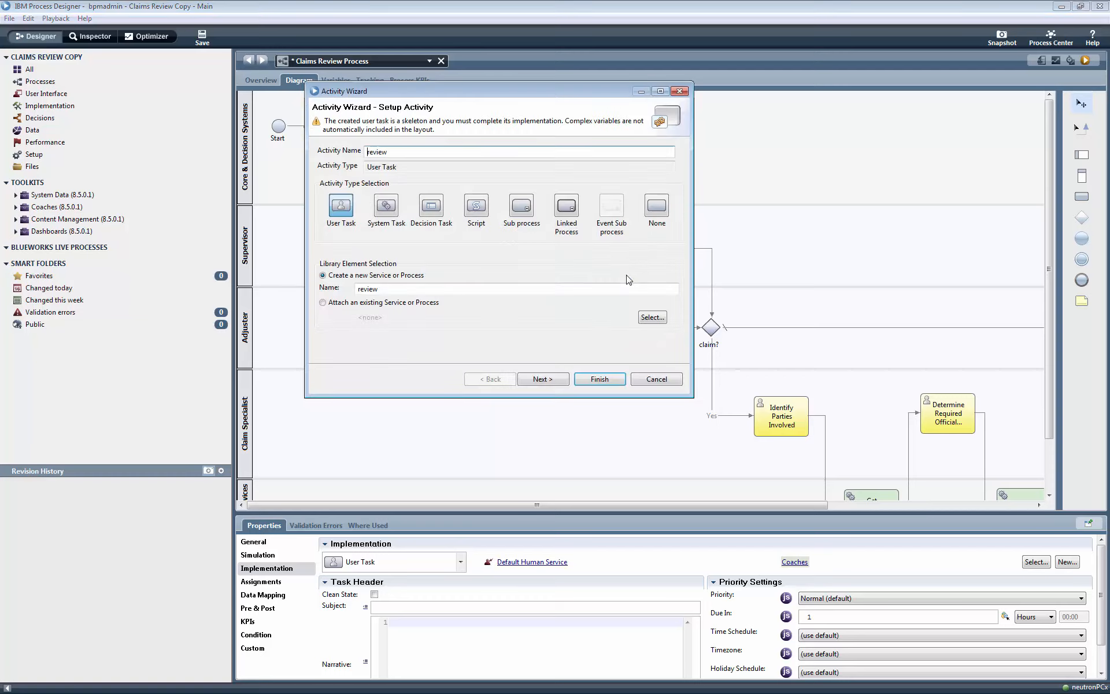
pyautogui.click(347, 208)
pyautogui.click(357, 292)
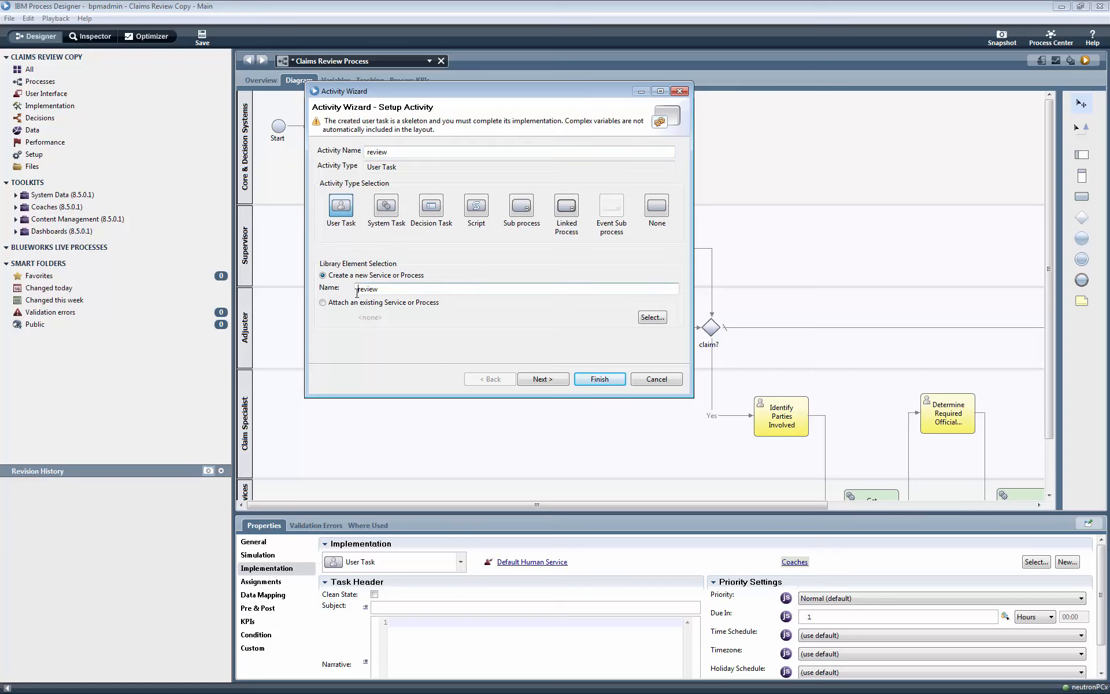
pyautogui.write('supervisor')
pyautogui.click(565, 380)
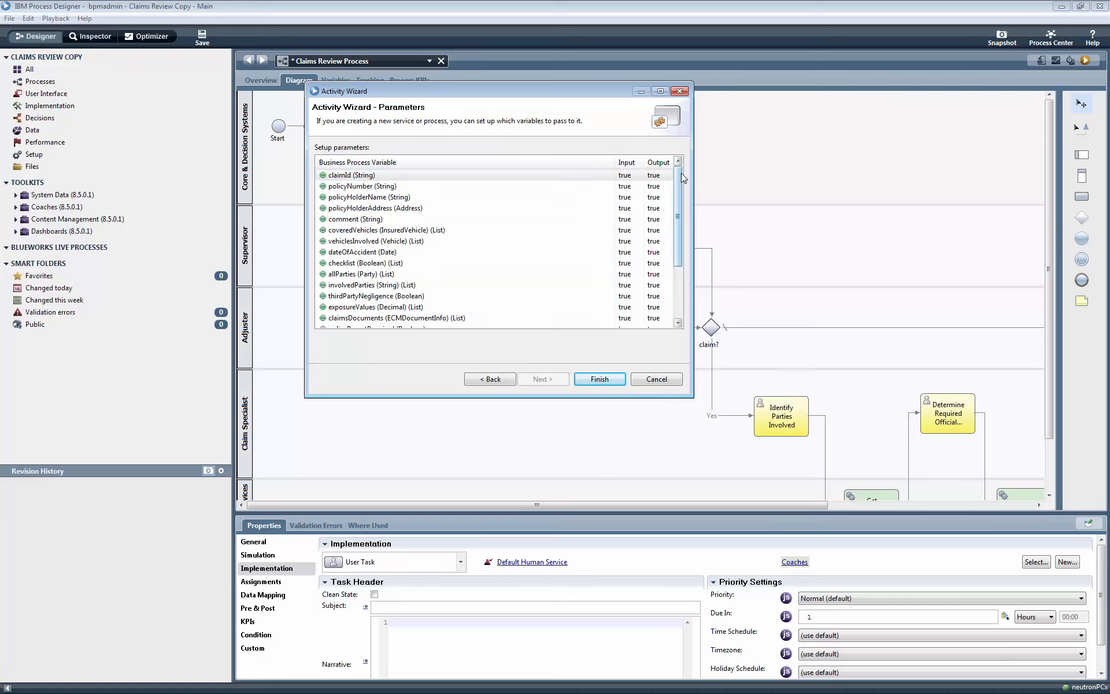
# - Set the output to false for claimId, policyNumber, policyHolderName, policyHolderAddress and coveredVehicles
pyautogui.click(670, 175)
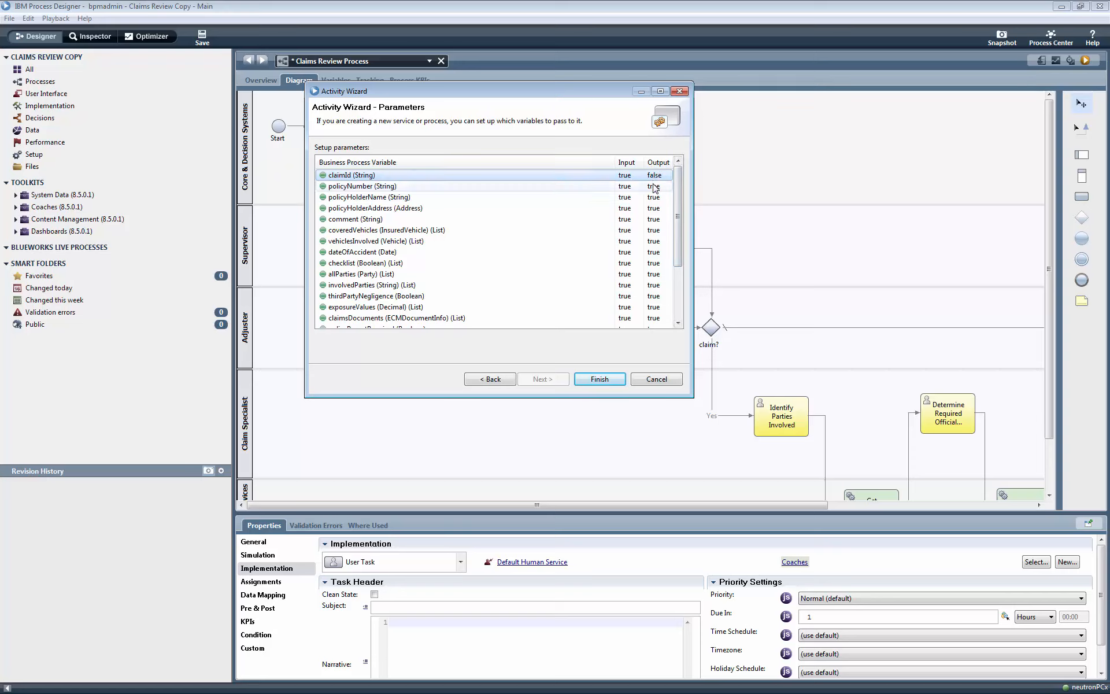
pyautogui.click(653, 186)
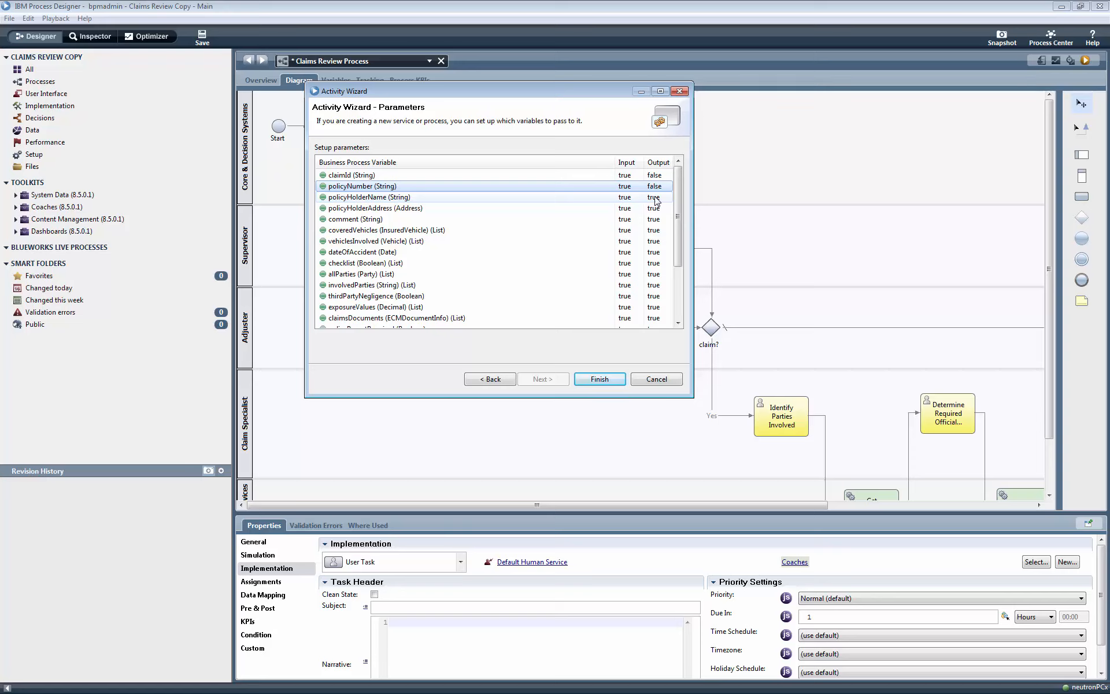
pyautogui.click(655, 197)
pyautogui.click(655, 209)
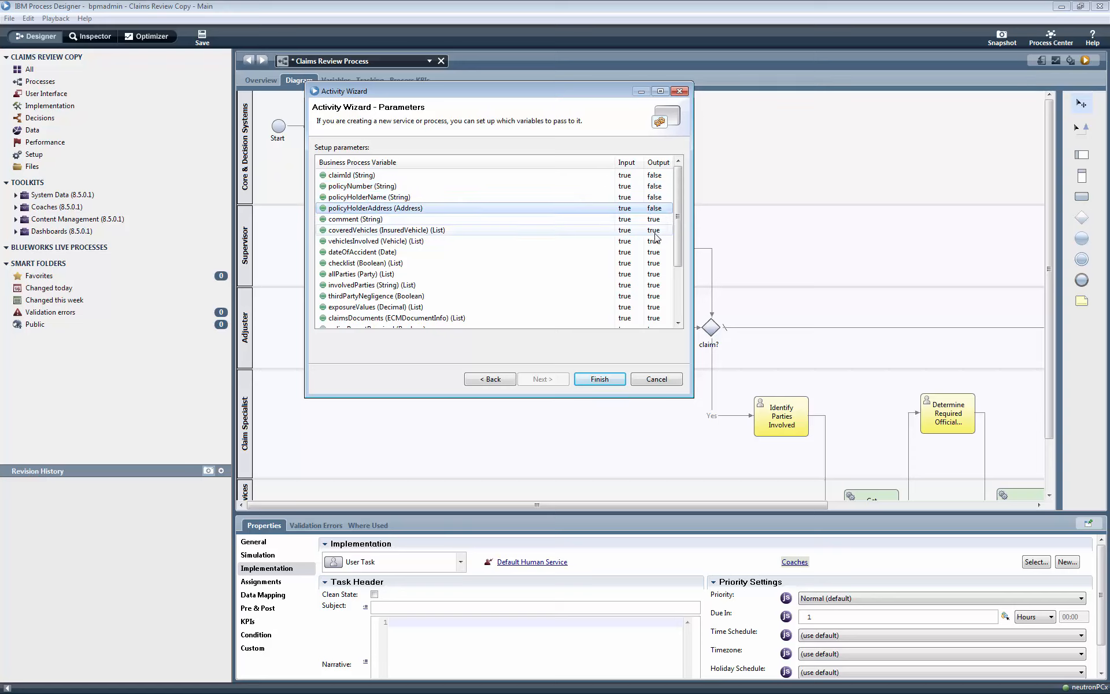
pyautogui.click(655, 231)
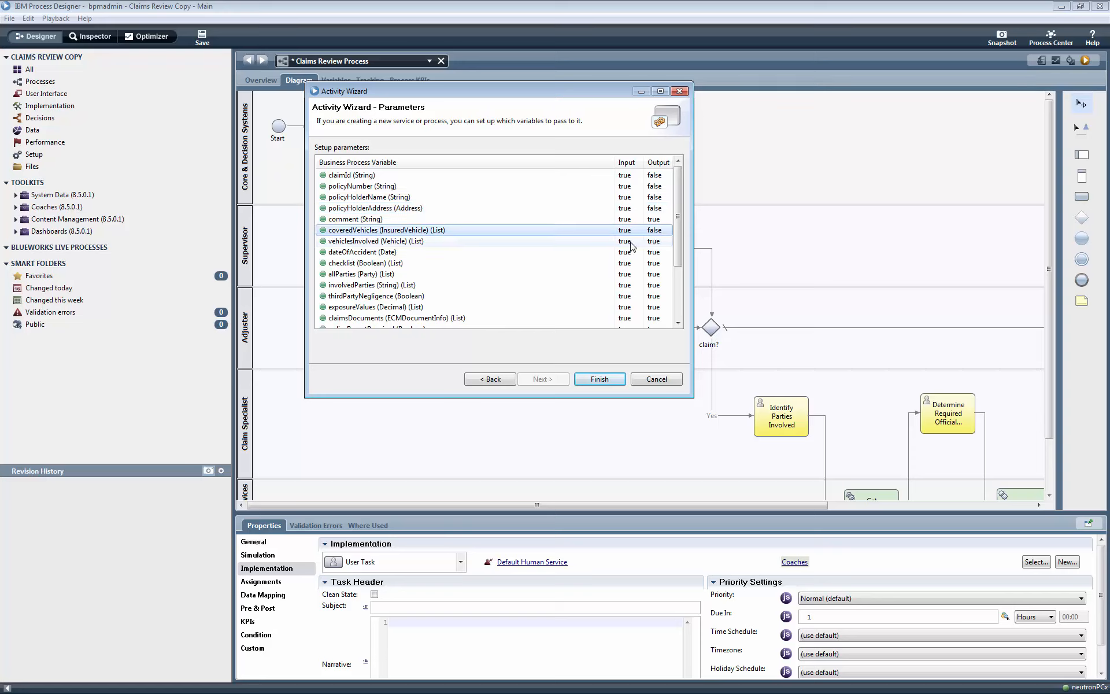
# - Set both input and output to false for vehiclesInvolved, checklist and allParties, and only the output to false for dateOfAccident
pyautogui.click(632, 241)
pyautogui.click(655, 240)
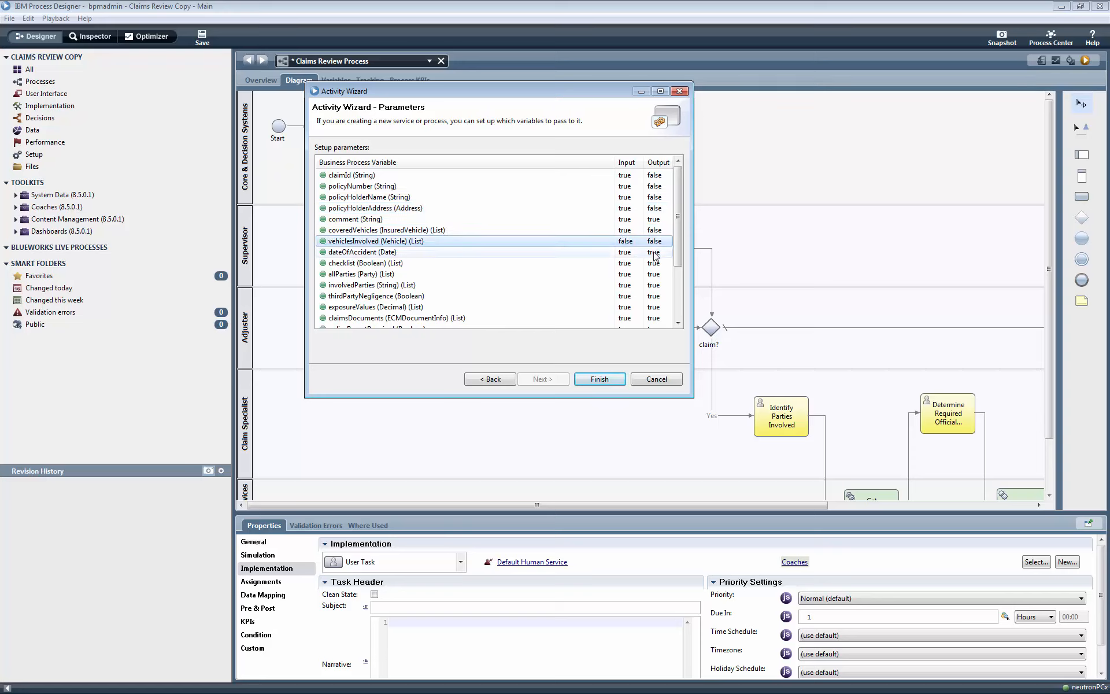
pyautogui.click(655, 252)
pyautogui.click(654, 263)
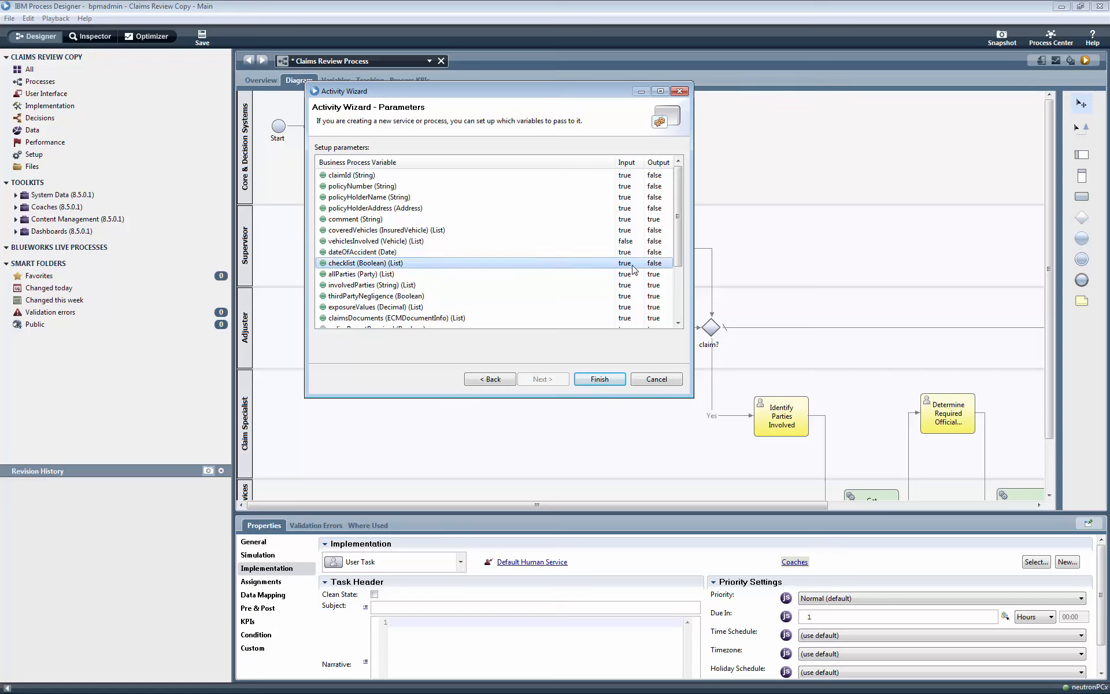
pyautogui.click(630, 264)
pyautogui.click(630, 275)
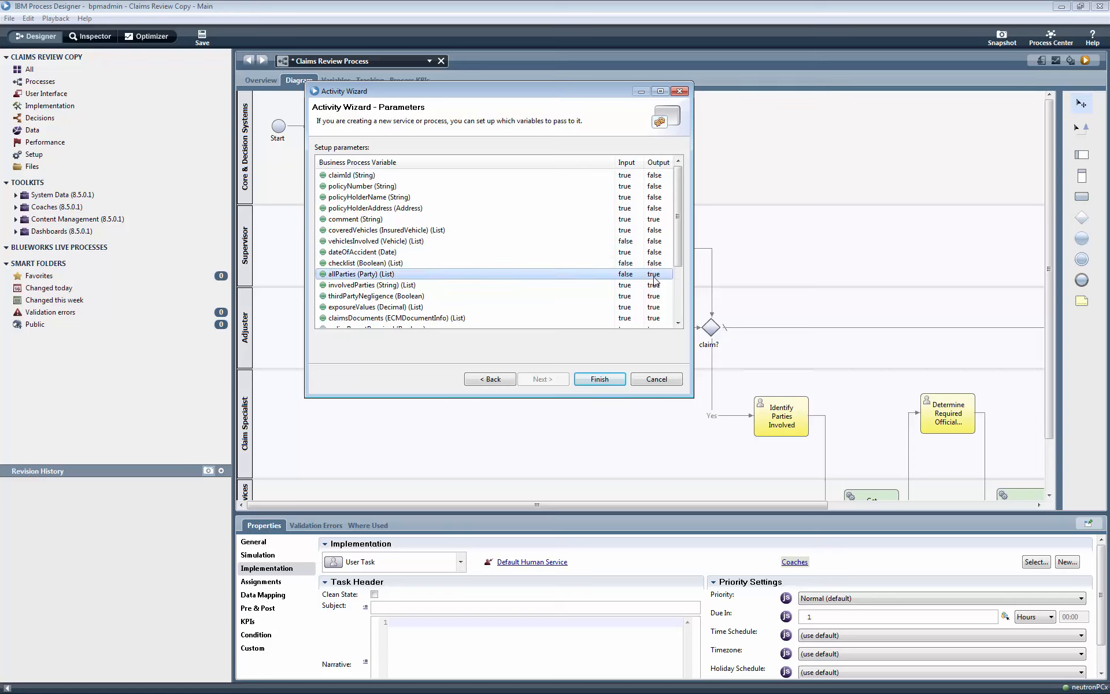
pyautogui.click(654, 274)
# - Set both input and output to false for involvedParties, thirdPartyNegligence, exposureValues and claimsDocuments
pyautogui.click(630, 285)
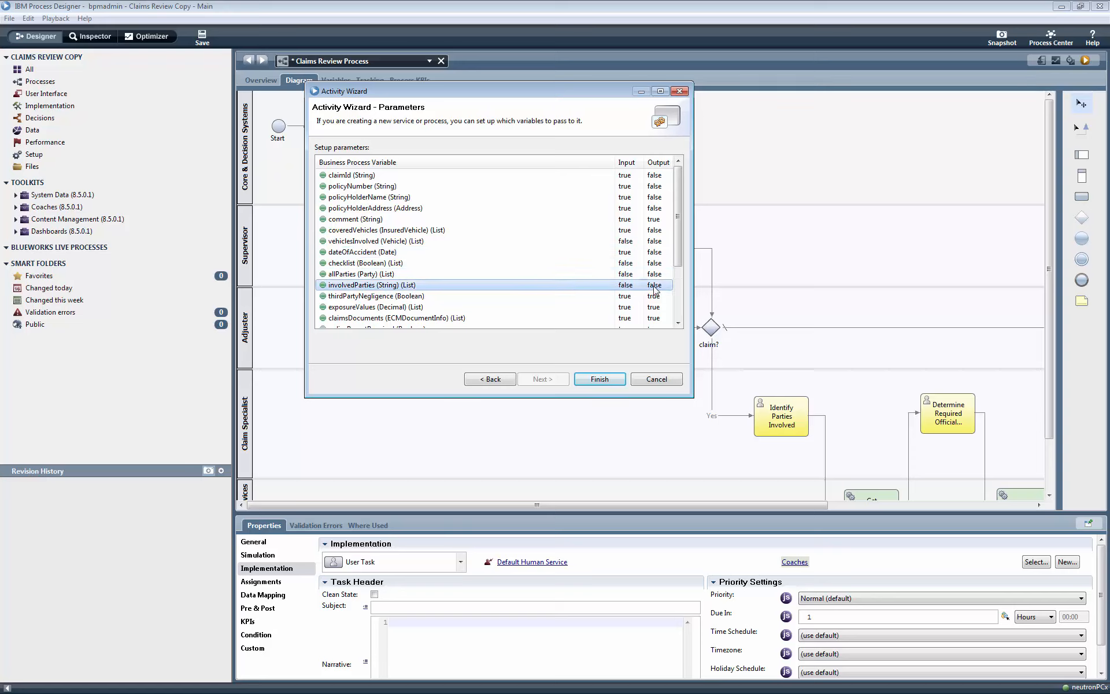
pyautogui.click(630, 296)
pyautogui.click(653, 297)
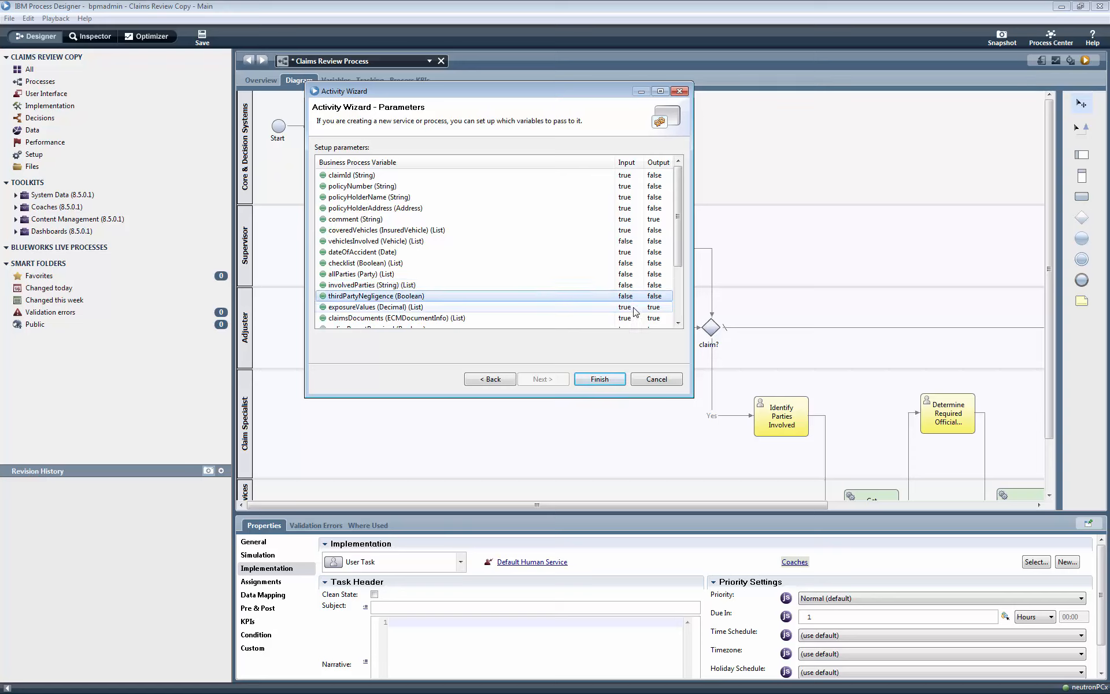
pyautogui.click(629, 310)
pyautogui.click(654, 307)
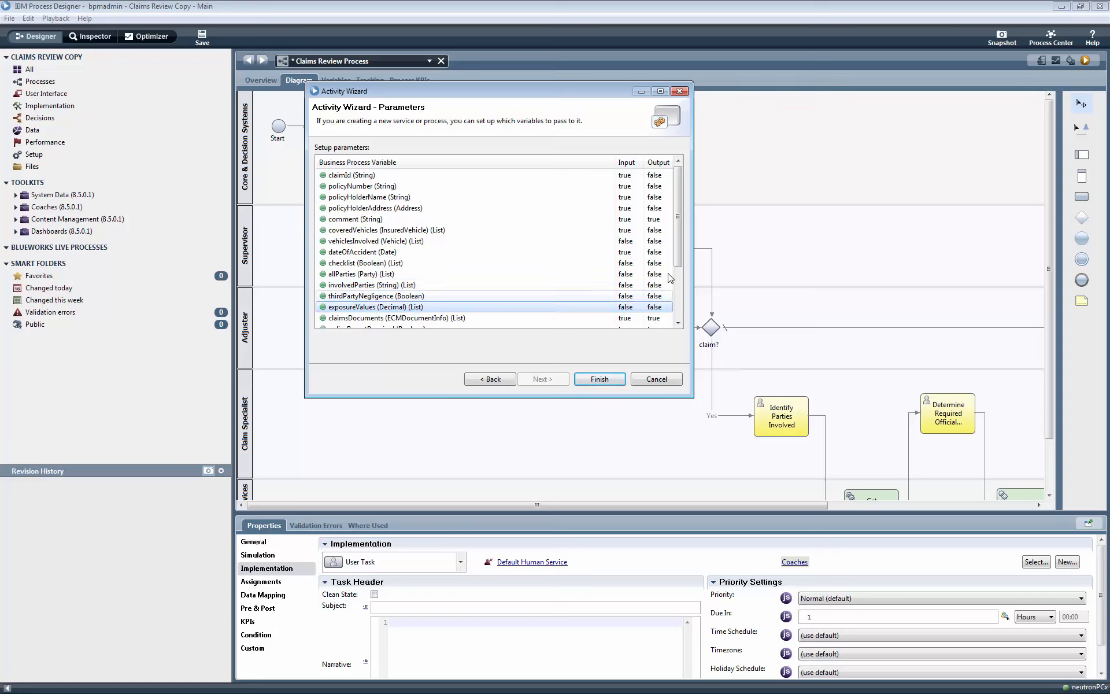
pyautogui.click(624, 319)
pyautogui.click(653, 318)
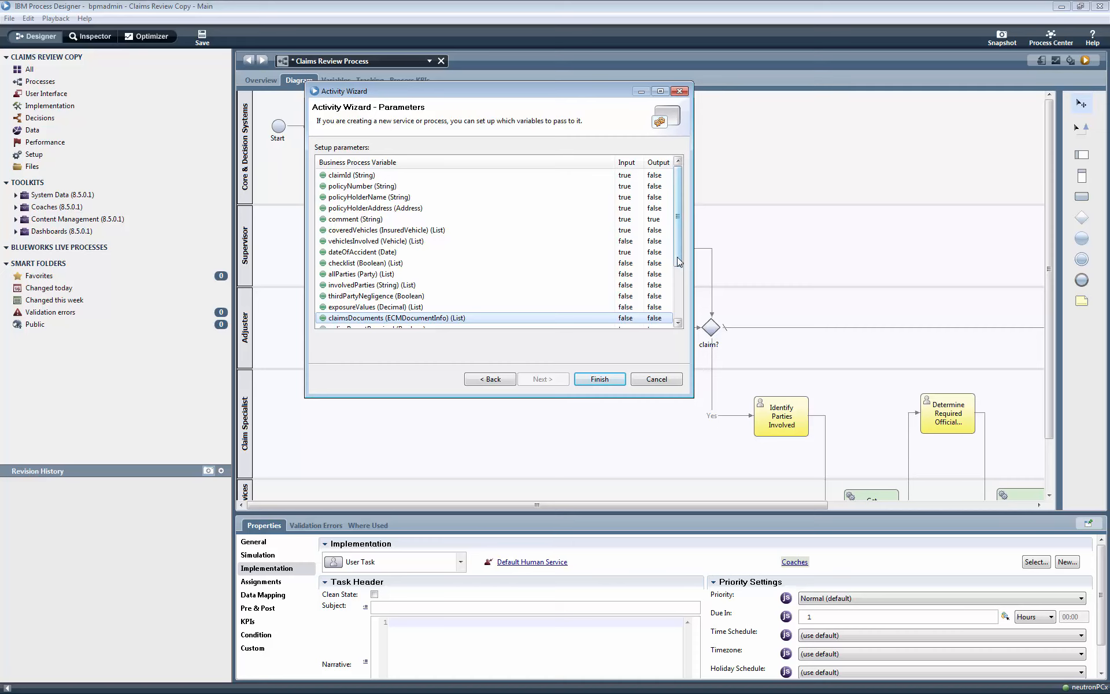
# - Set both input and output to false for policeReportRequired, repairEstimateRequired and damageAppraisalRequired
pyautogui.moveTo(681, 260); pyautogui.dragTo(682, 310)
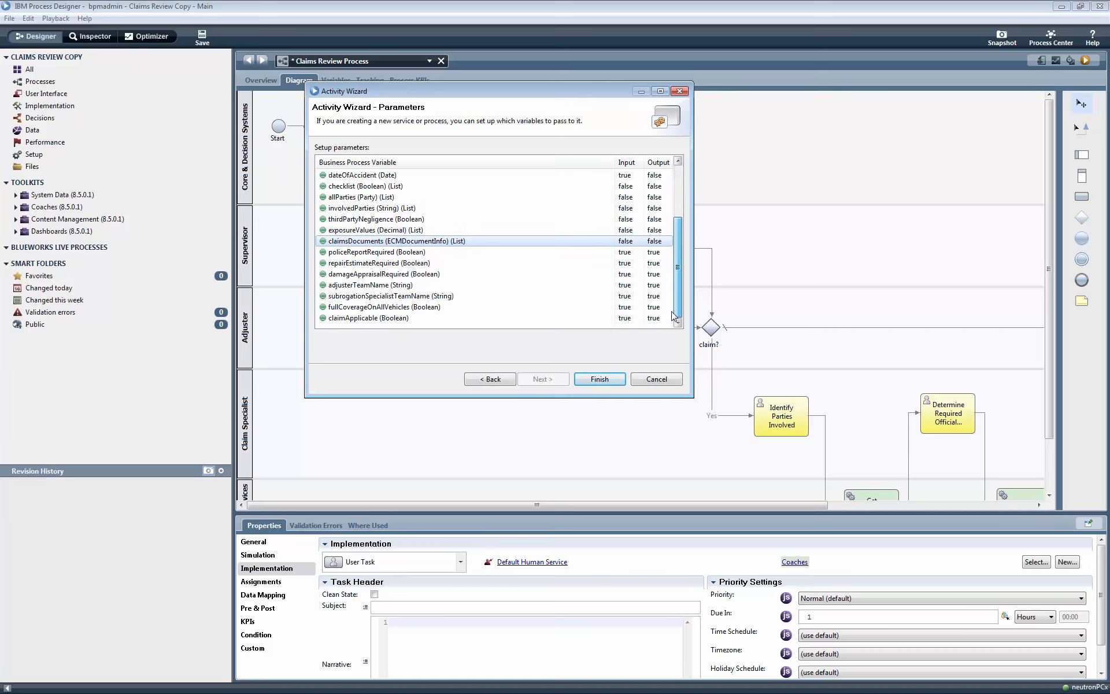
pyautogui.click(624, 257)
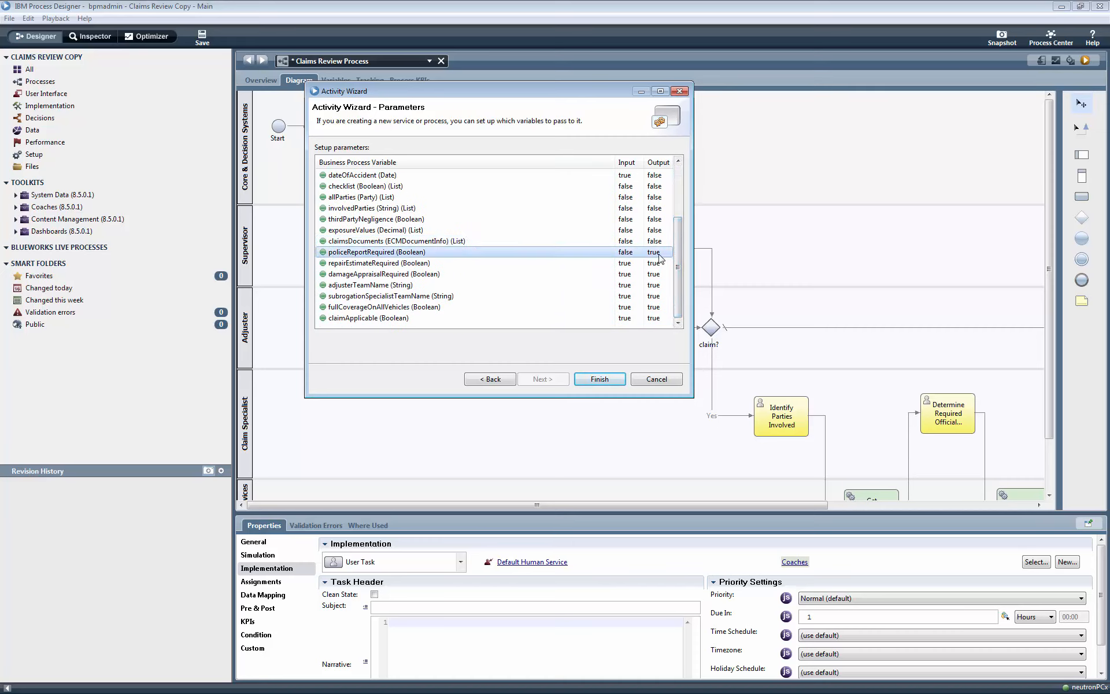
pyautogui.click(655, 258)
pyautogui.click(625, 264)
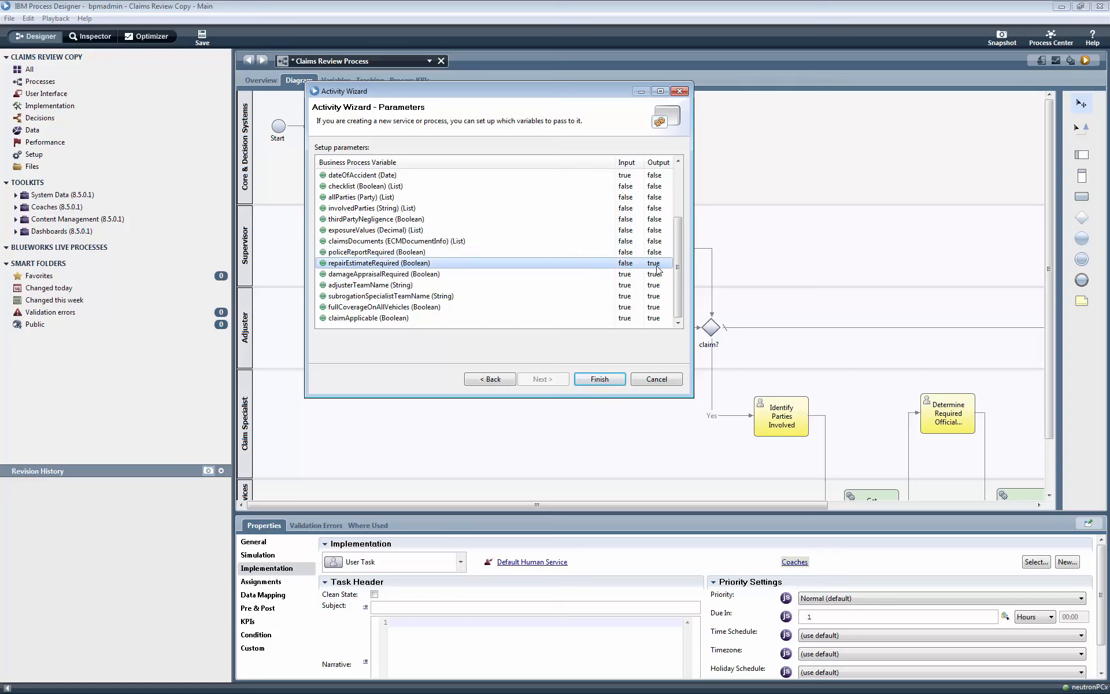
pyautogui.click(655, 274)
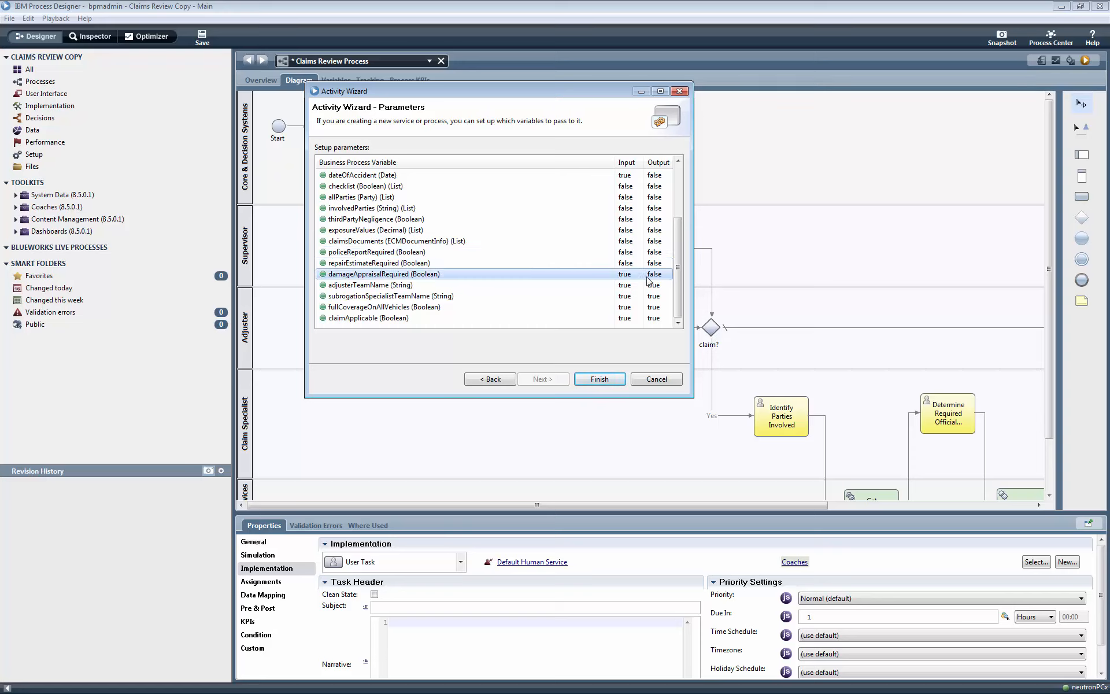
pyautogui.click(626, 274)
# - Set both input and output to false for adjusterTeamName and subrogationSpecialistTeamName, only the output to false for fullCoverageOnAllVehicles, and finish the wizard
pyautogui.click(626, 285)
pyautogui.click(654, 286)
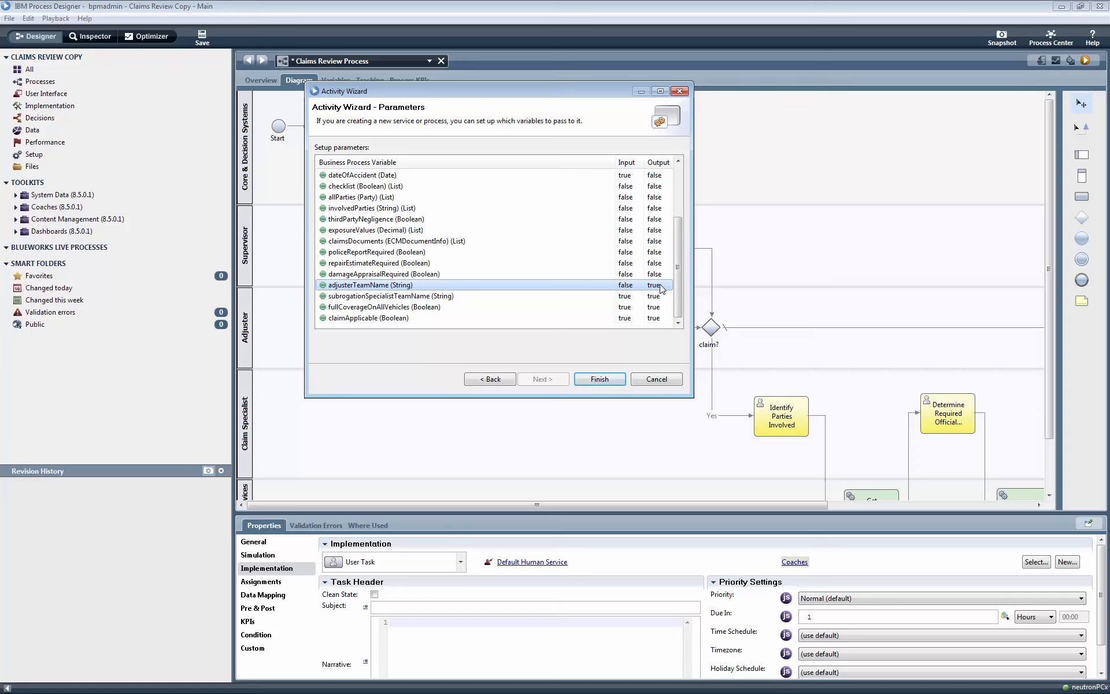
pyautogui.click(629, 297)
pyautogui.click(654, 296)
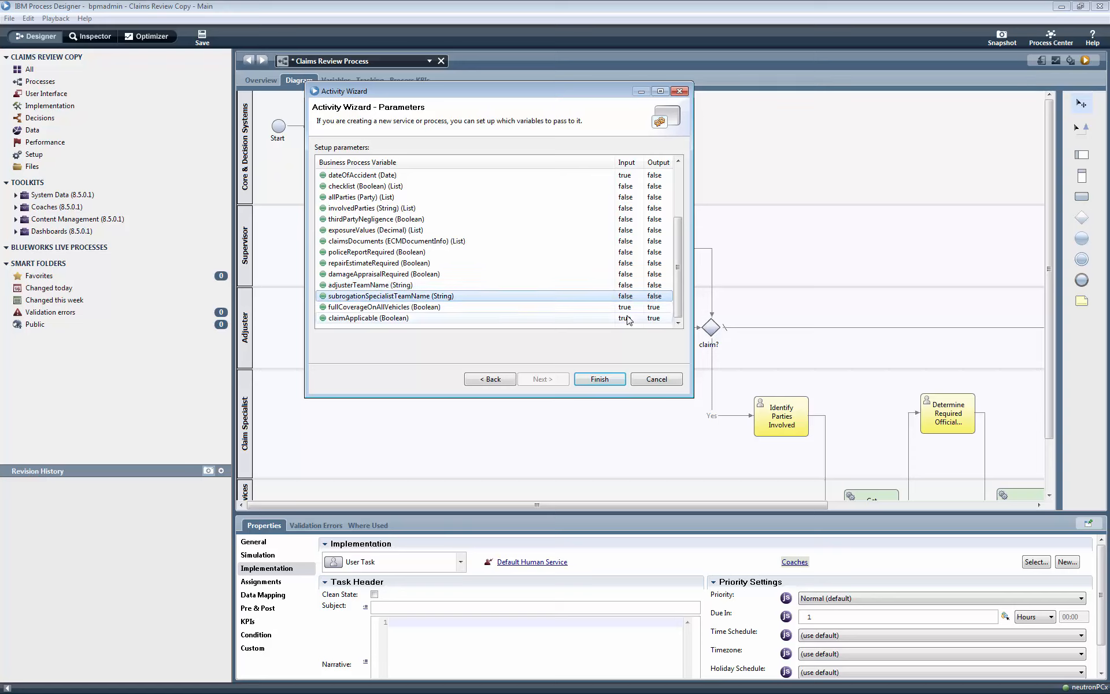
pyautogui.click(653, 308)
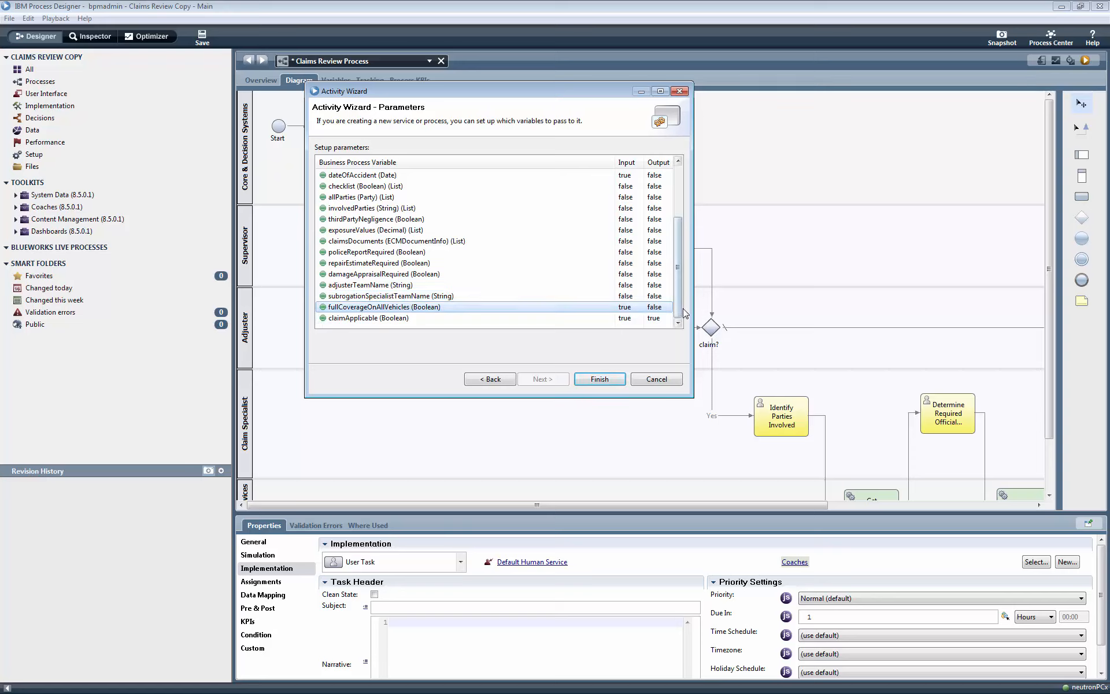
pyautogui.click(598, 382)
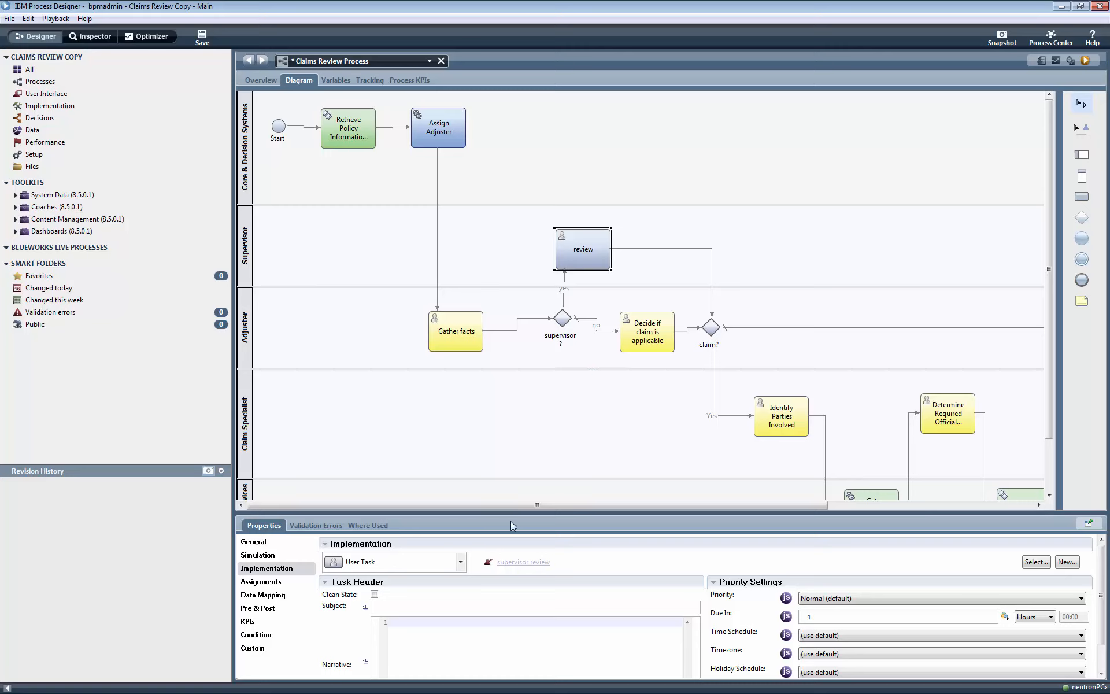
# - Save the process and open the coach layout of the new supervisor review service
pyautogui.click(202, 38)
pyautogui.click(510, 562)
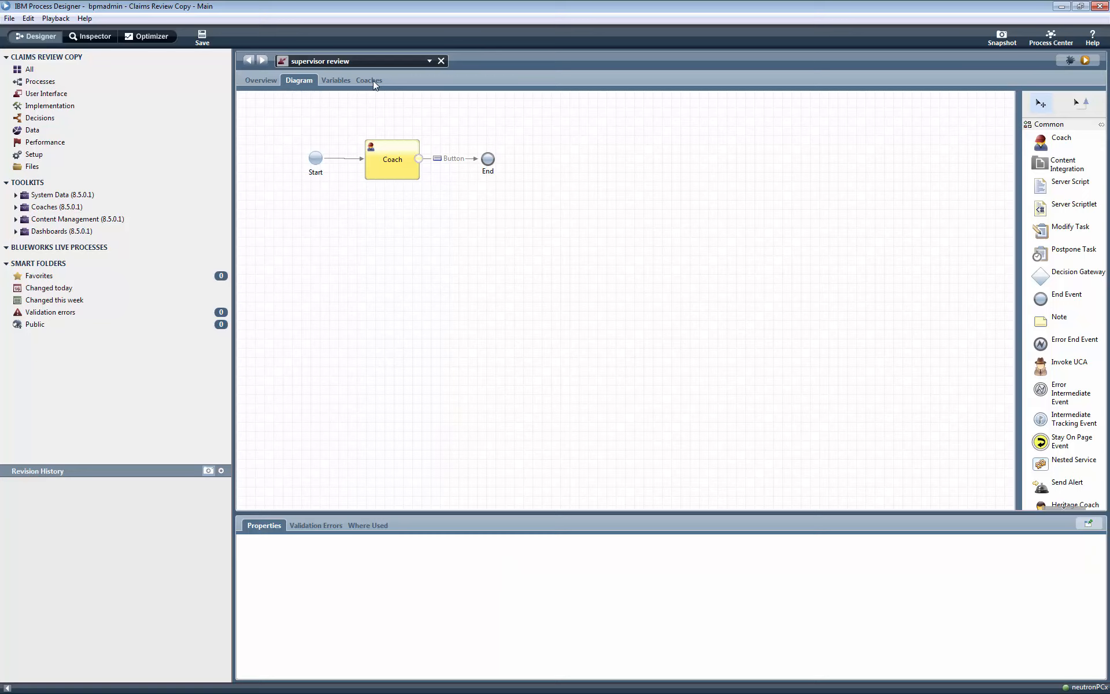
pyautogui.click(373, 81)
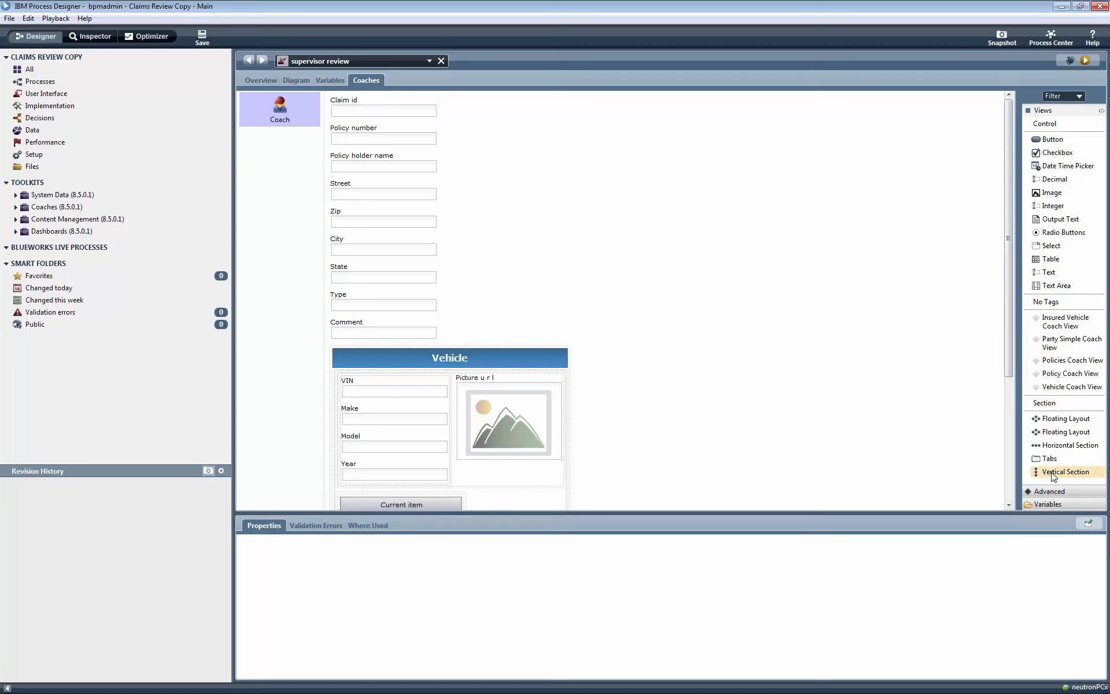
# - Add a vertical section above the Claim id field of the coach and label it "Claim"
pyautogui.moveTo(1053, 473); pyautogui.dragTo(447, 106)
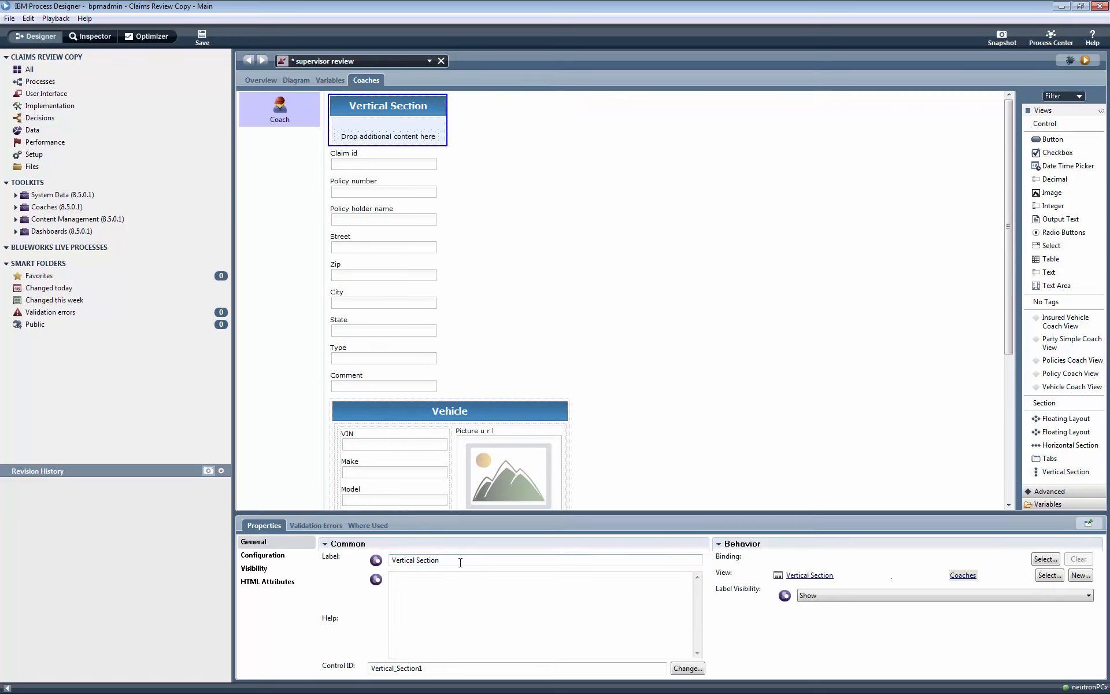
pyautogui.moveTo(460, 562); pyautogui.dragTo(390, 561)
pyautogui.write('Claim')
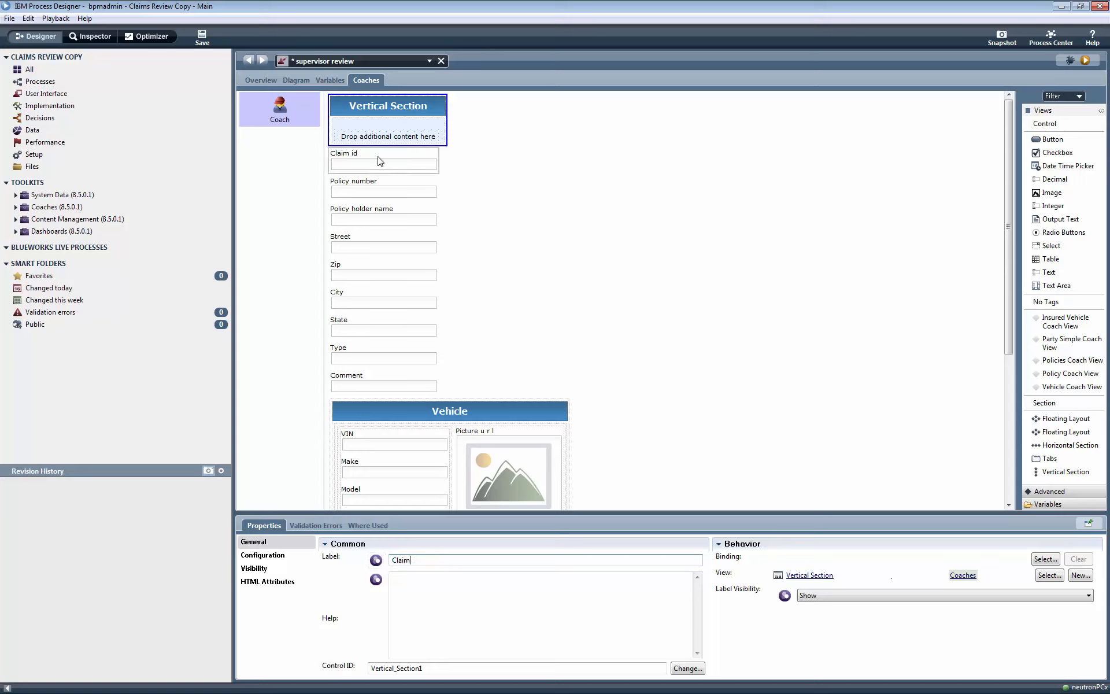
# - Move the Claim id, Policy number, Policy holder name, Street, Zip, City and State fields into the Claim section and delete the Type field
pyautogui.click(357, 157)
pyautogui.moveTo(358, 157); pyautogui.dragTo(352, 141)
pyautogui.click(350, 158)
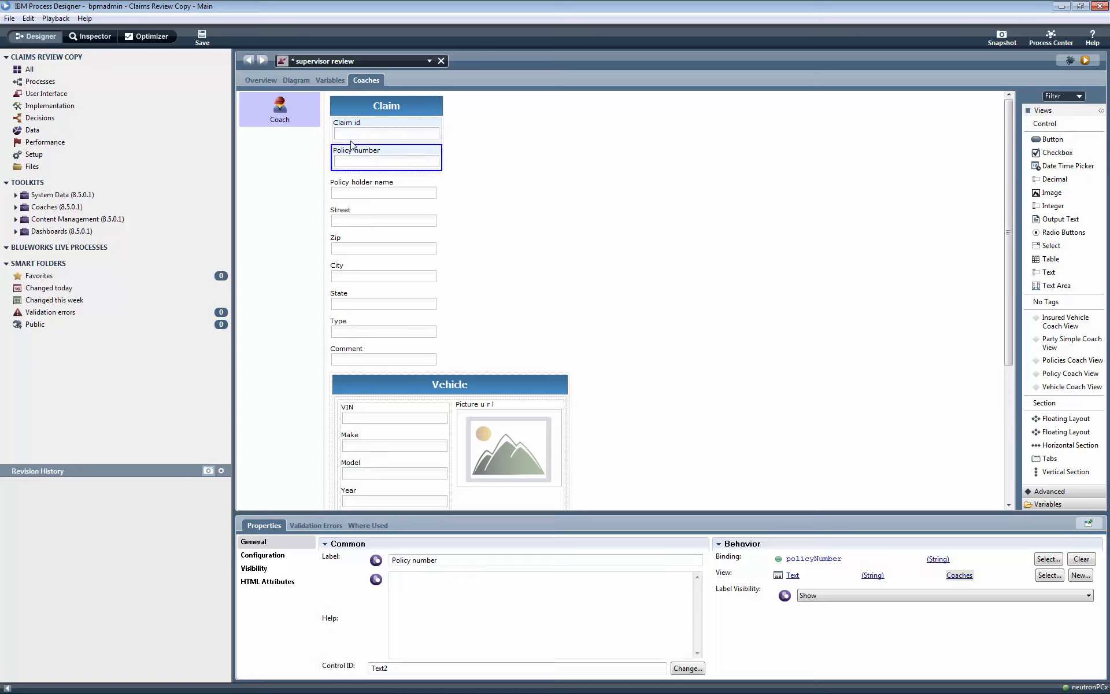
pyautogui.click(355, 193)
pyautogui.moveTo(355, 192); pyautogui.dragTo(355, 177)
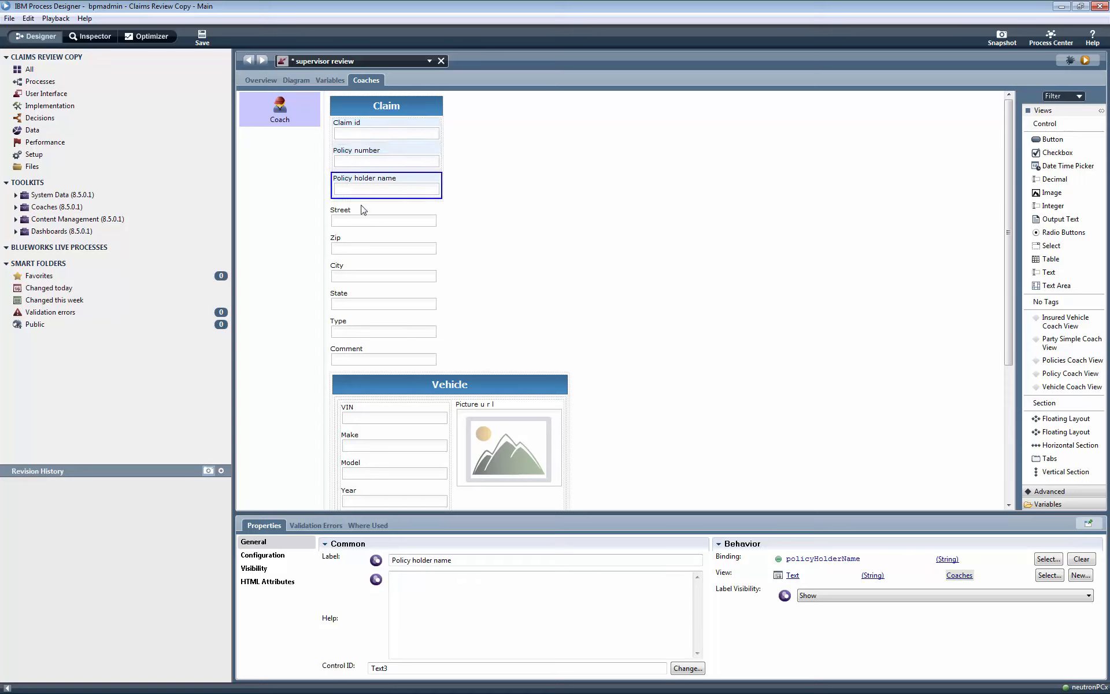
pyautogui.moveTo(355, 222)
pyautogui.mouseDown()
pyautogui.moveTo(359, 213)
pyautogui.moveTo(353, 242)
pyautogui.mouseUp()
pyautogui.click(347, 238)
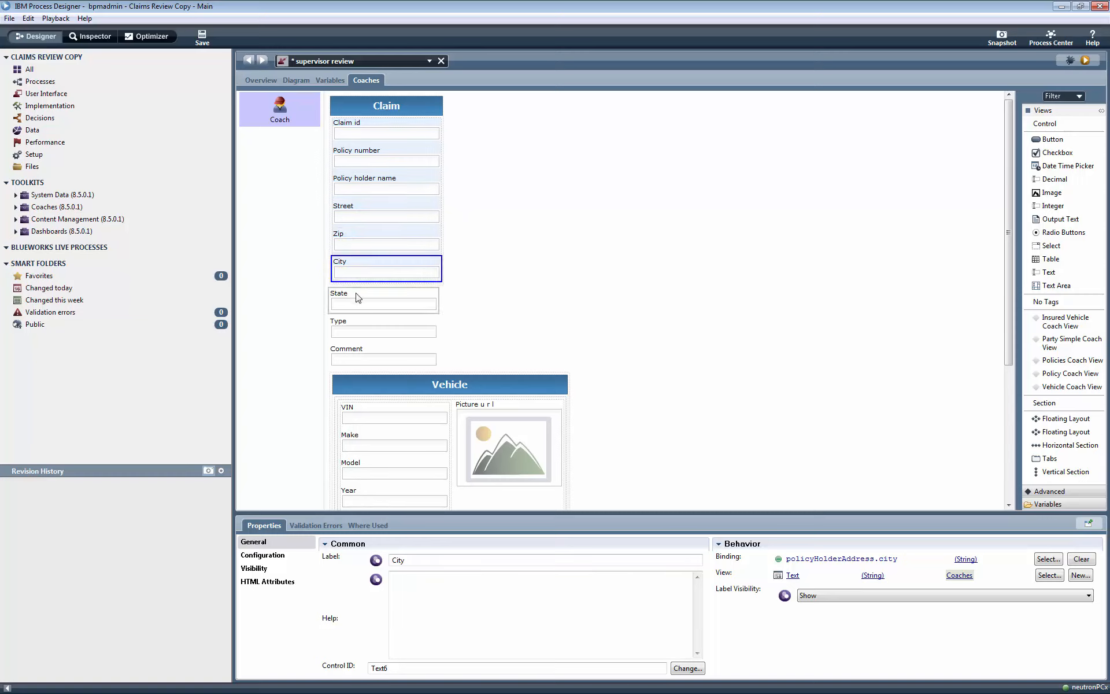
pyautogui.moveTo(356, 294); pyautogui.dragTo(355, 263)
pyautogui.click(351, 323)
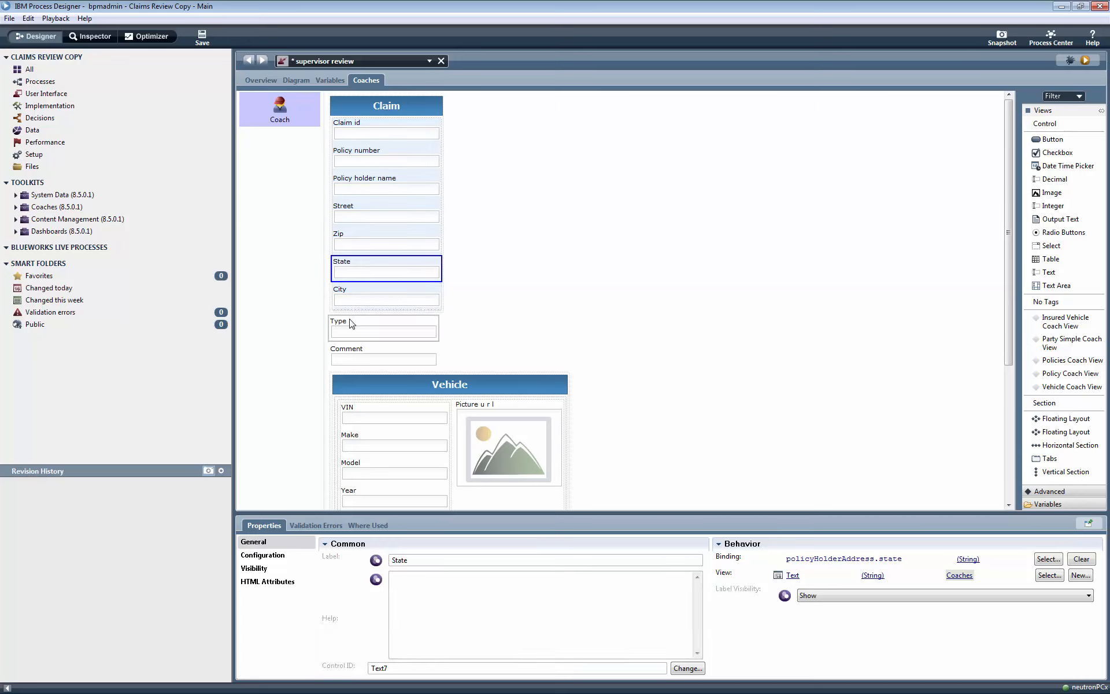
pyautogui.press('Delete')
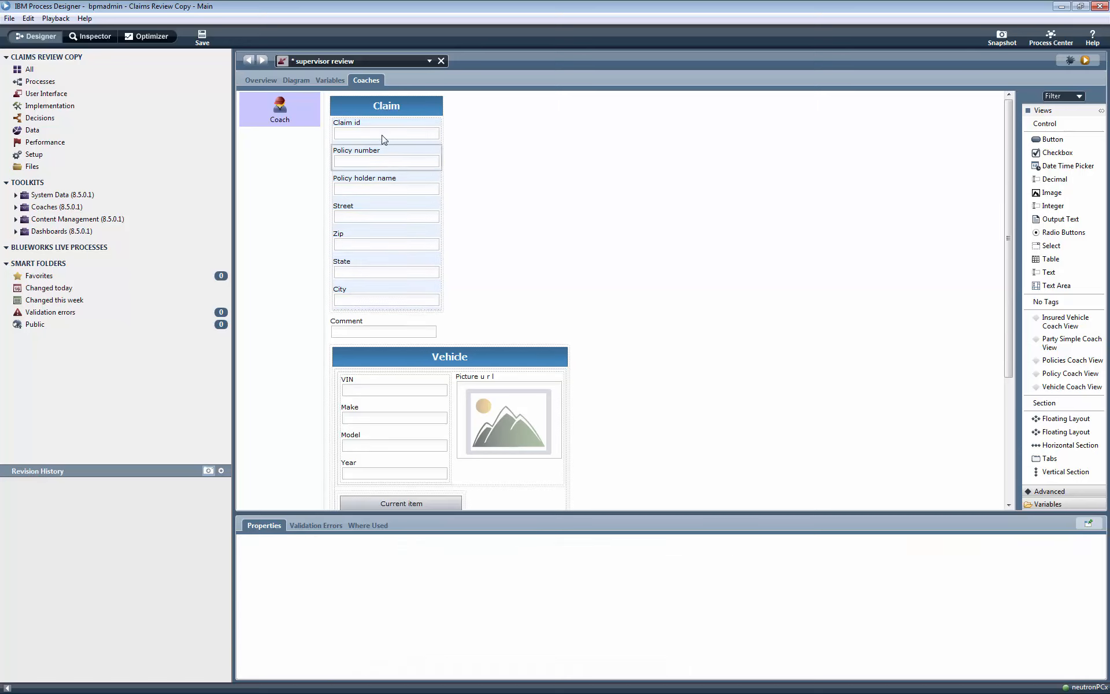
# - Set the visibility of the Claim section to Read only
pyautogui.click(372, 106)
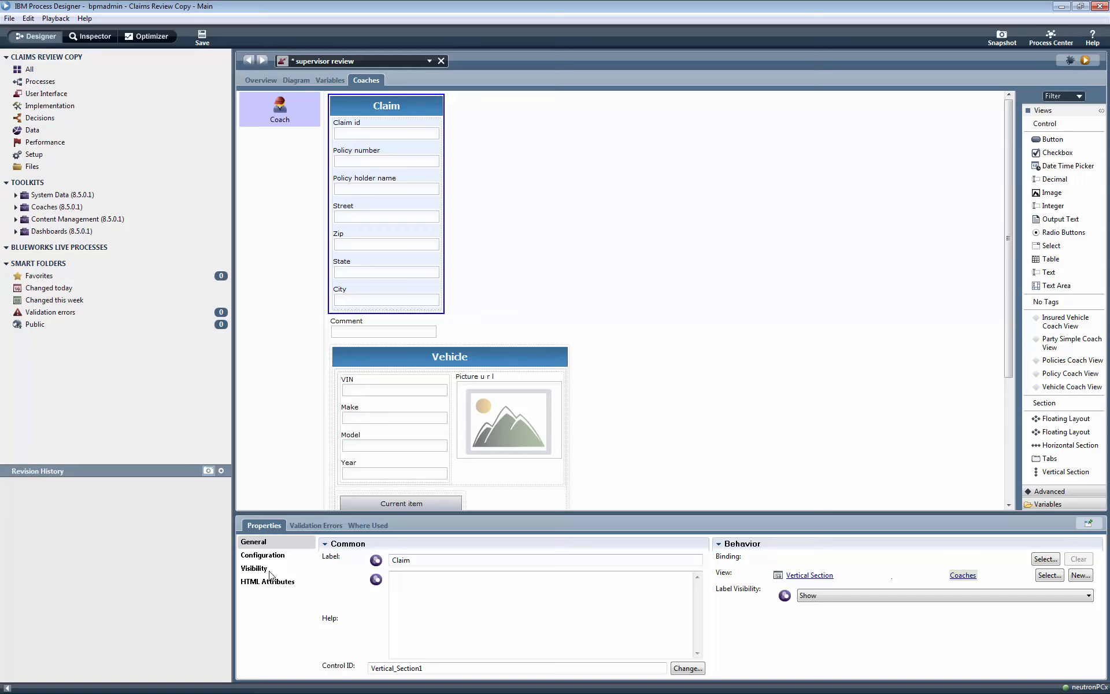
pyautogui.click(269, 571)
pyautogui.click(451, 576)
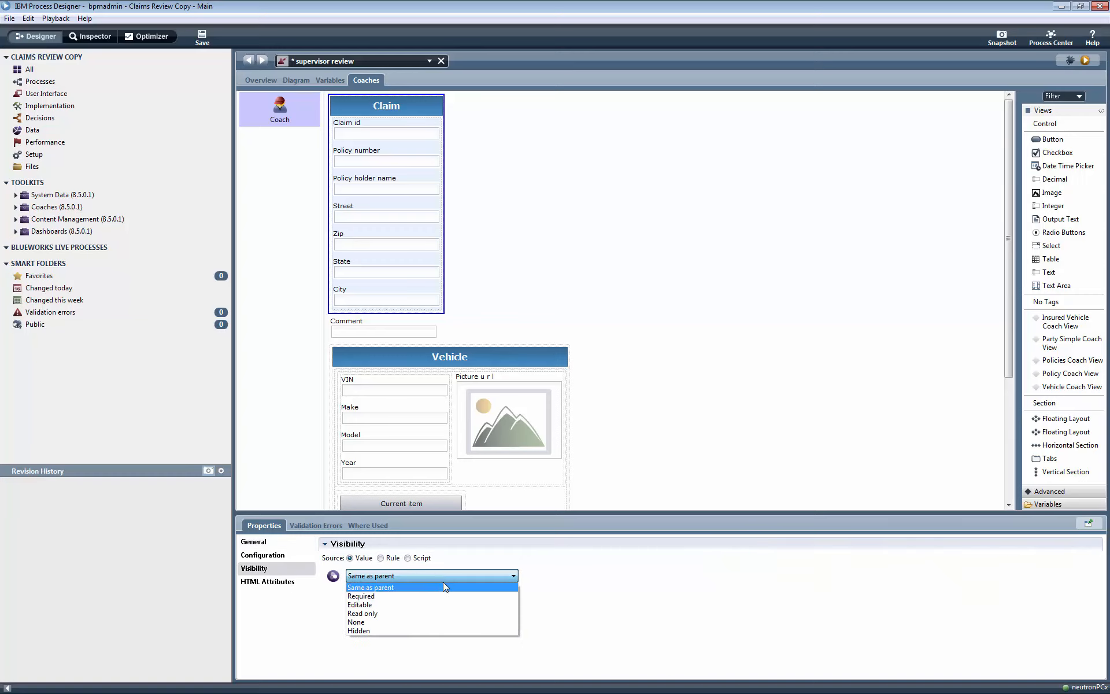
pyautogui.click(424, 613)
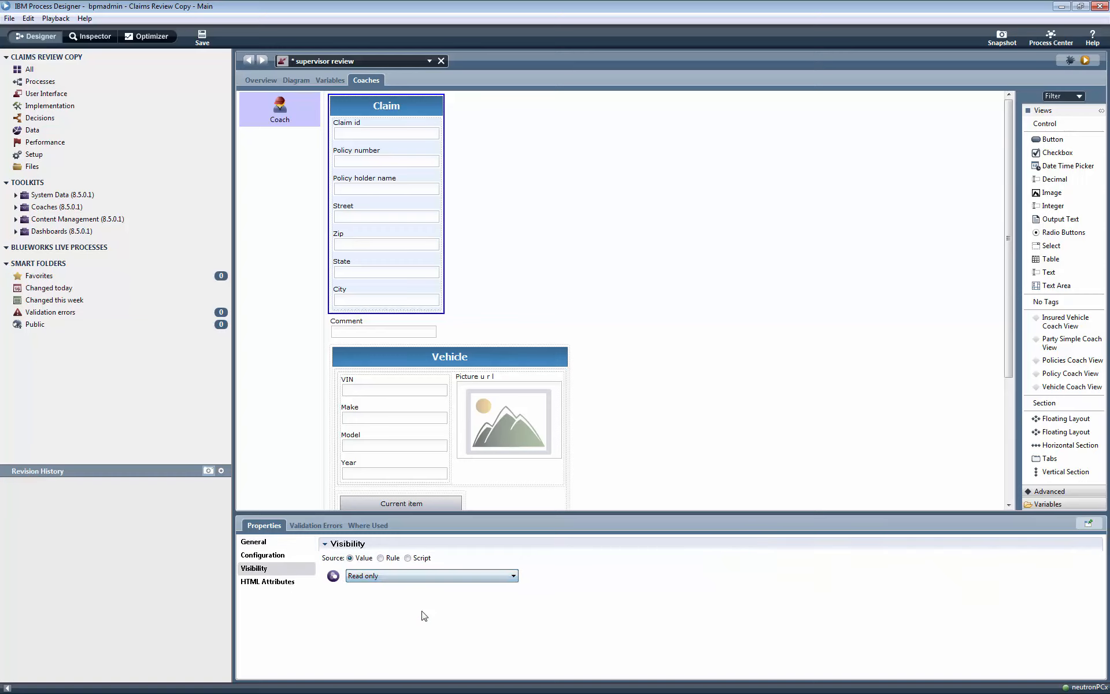
# - Add a table between the Comment field and the Vehicle view, label it "Vehicles" and bind it to the coveredVehicles list
pyautogui.click(507, 359)
pyautogui.click(272, 545)
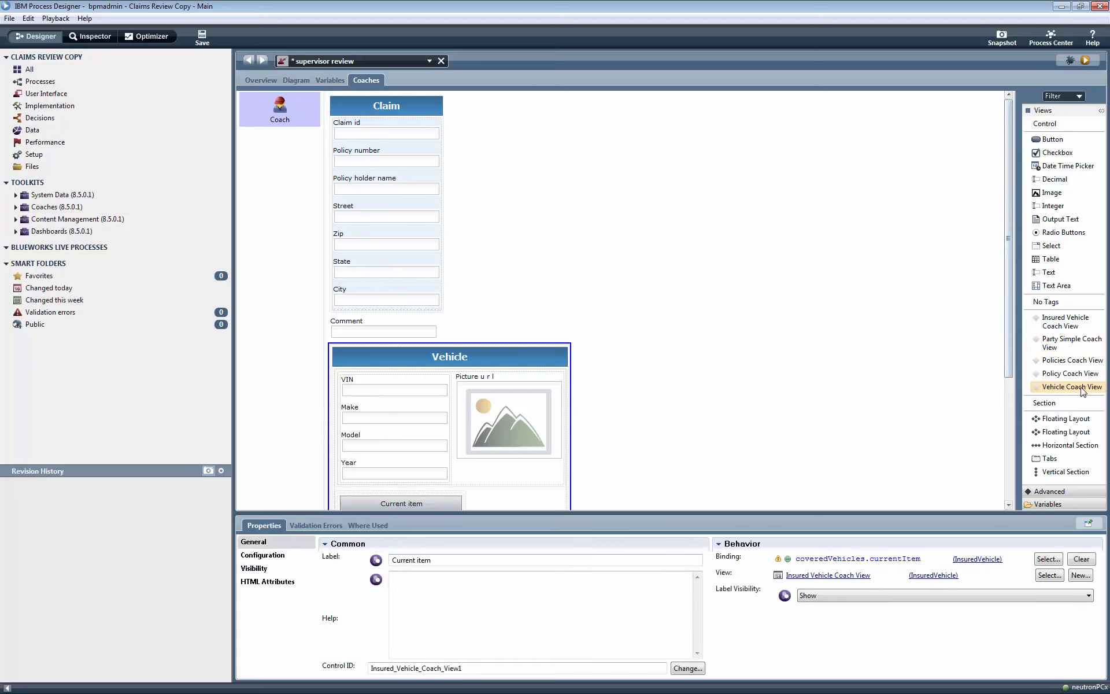
pyautogui.moveTo(1071, 261); pyautogui.dragTo(516, 338)
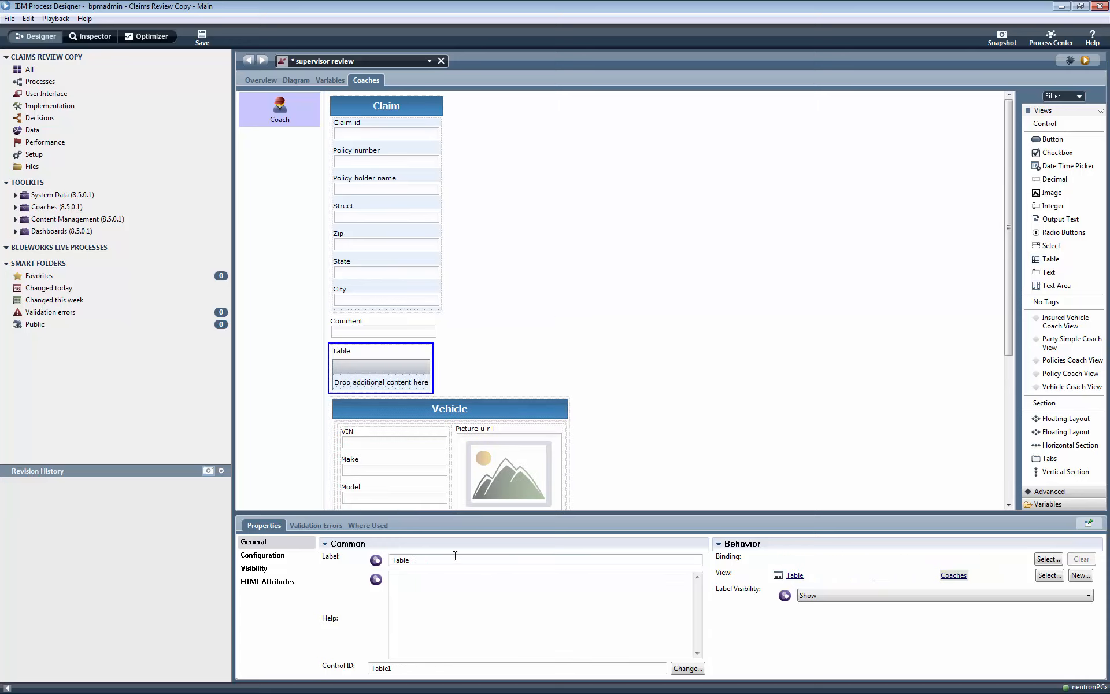
pyautogui.moveTo(455, 556); pyautogui.dragTo(386, 559)
pyautogui.write('Vehicles')
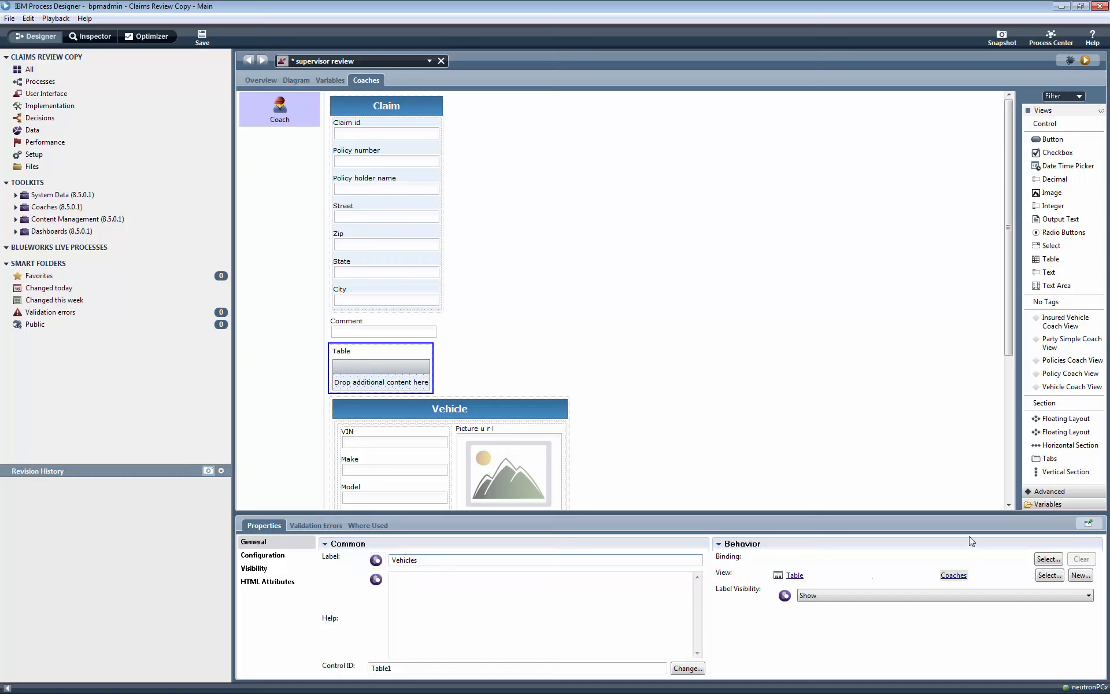
pyautogui.click(1042, 561)
pyautogui.click(981, 632)
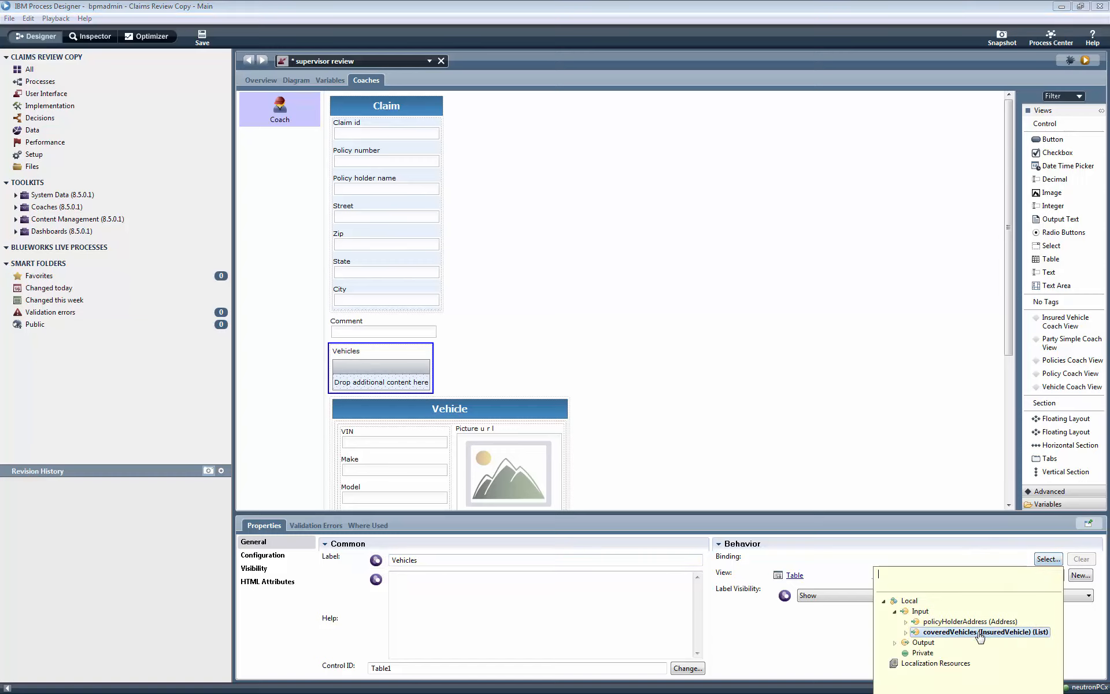
pyautogui.click(982, 632)
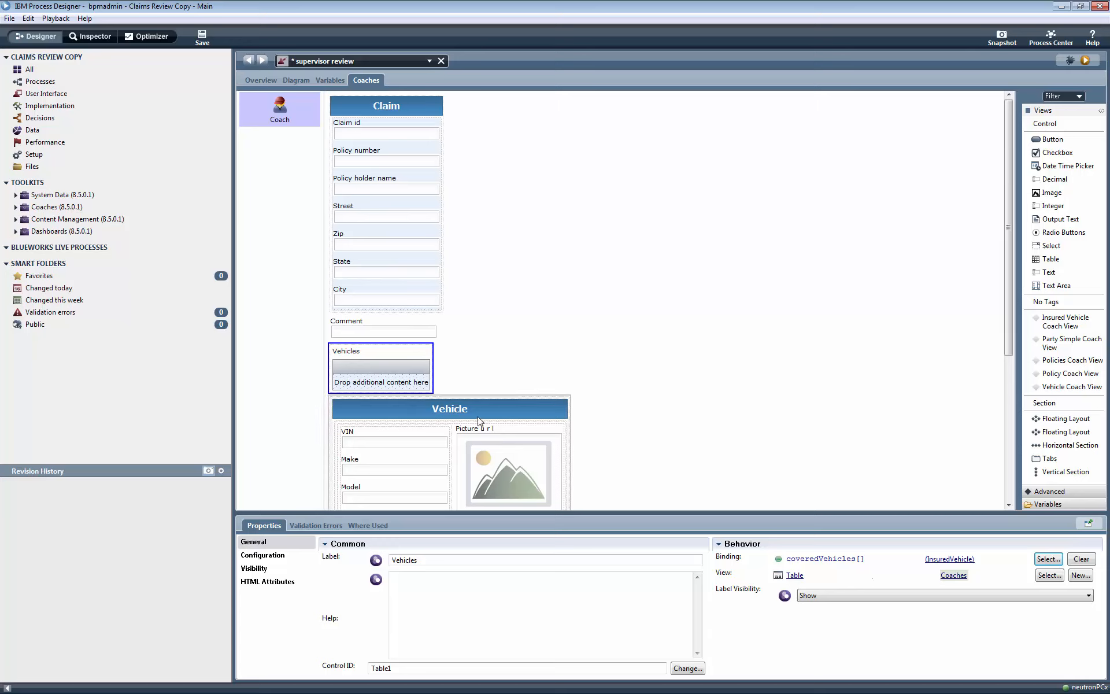
# - Place the Vehicle view inside the Vehicles table and set the table's initial width to 1400px
pyautogui.click(458, 416)
pyautogui.moveTo(426, 416); pyautogui.dragTo(390, 384)
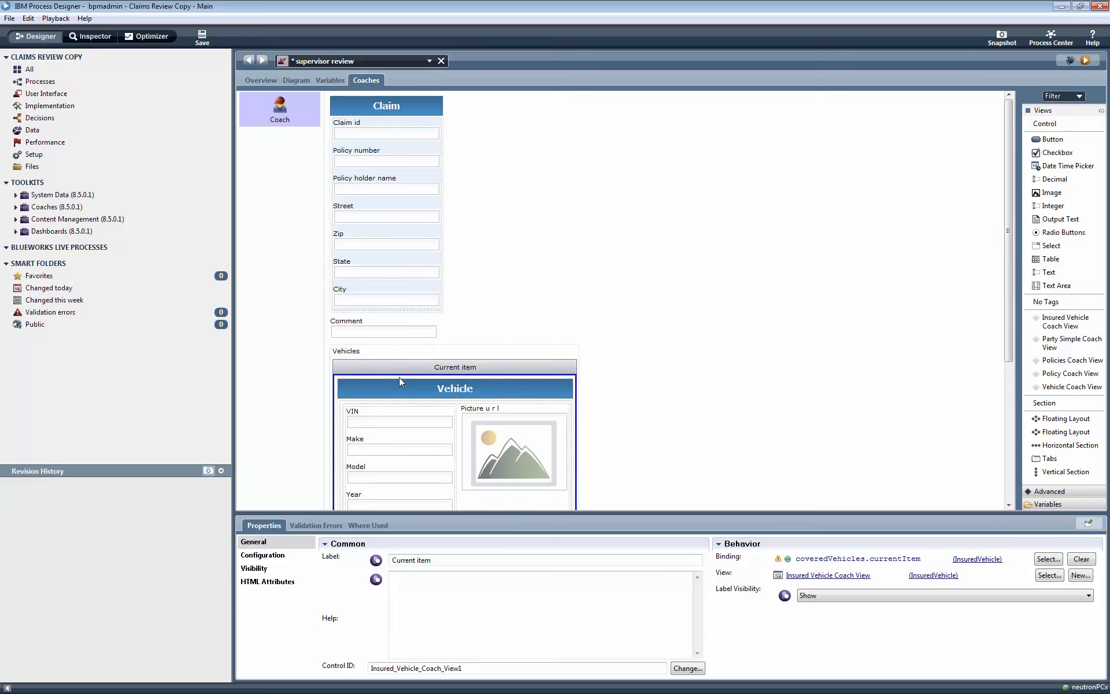
pyautogui.click(394, 369)
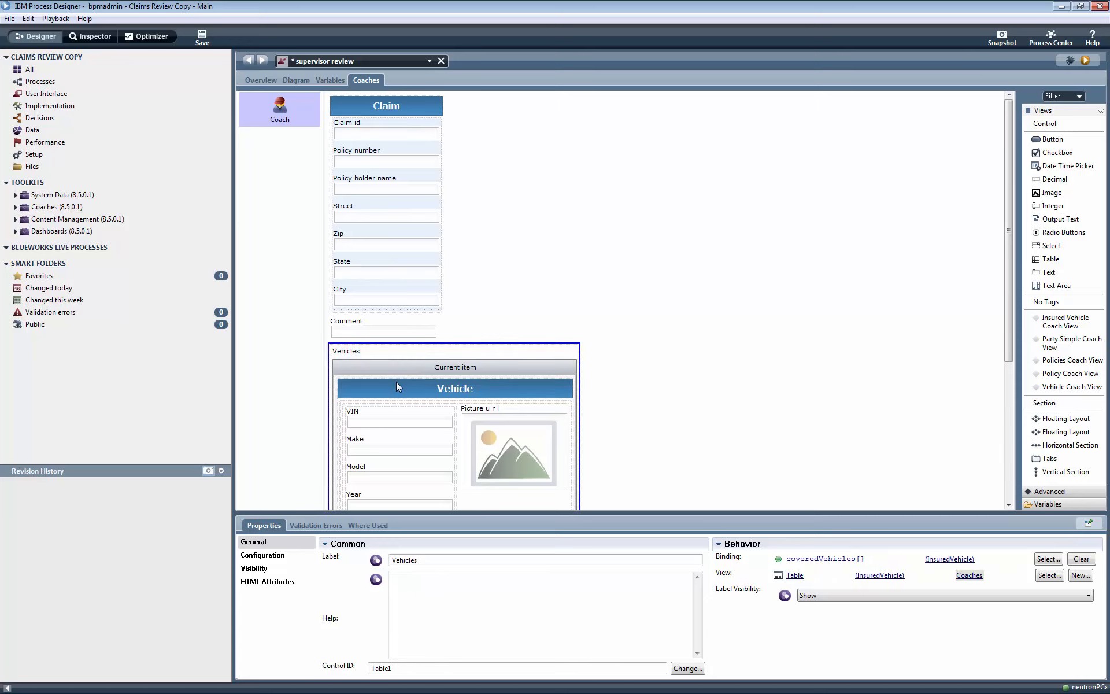
pyautogui.click(261, 555)
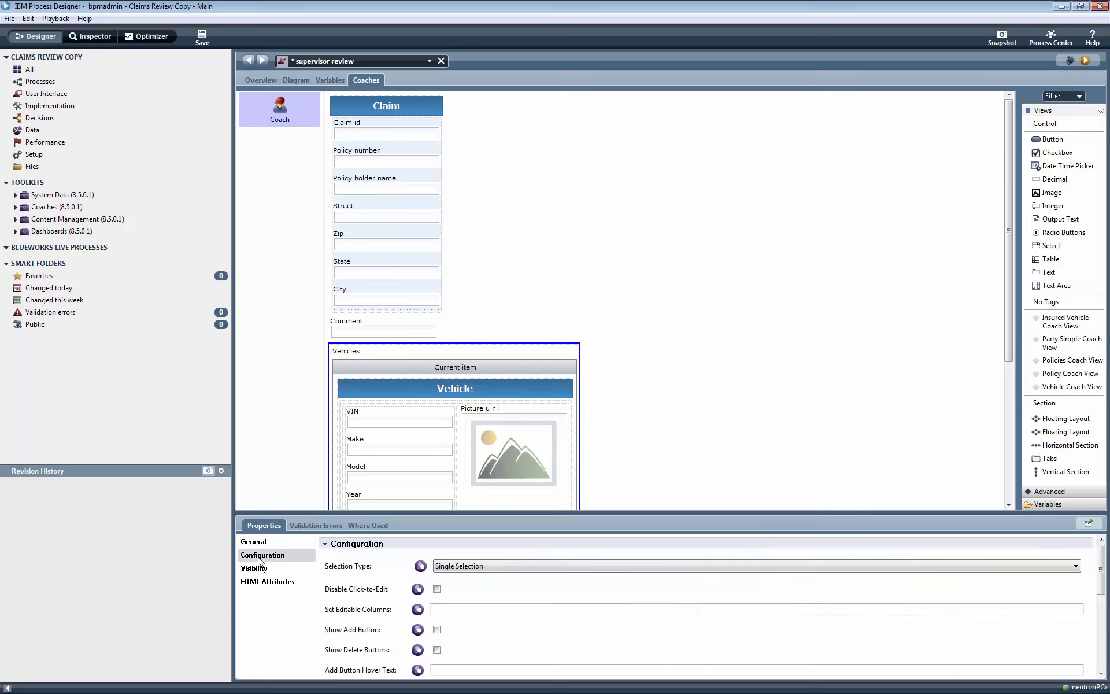
pyautogui.scroll(-6, 546, 603)
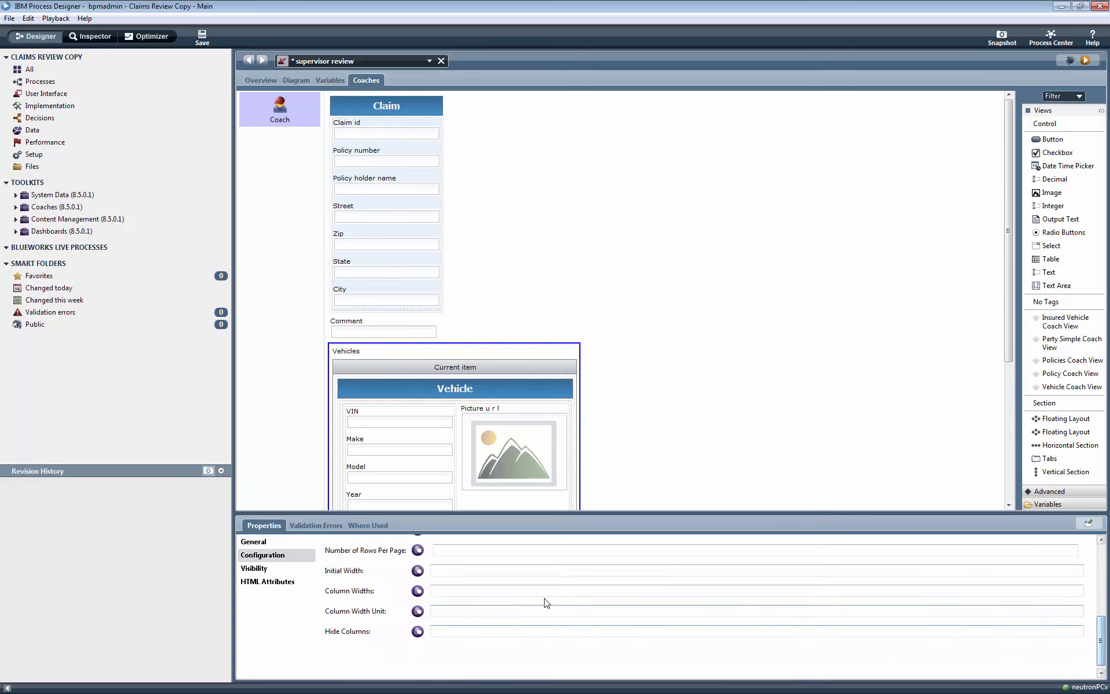
pyautogui.click(456, 571)
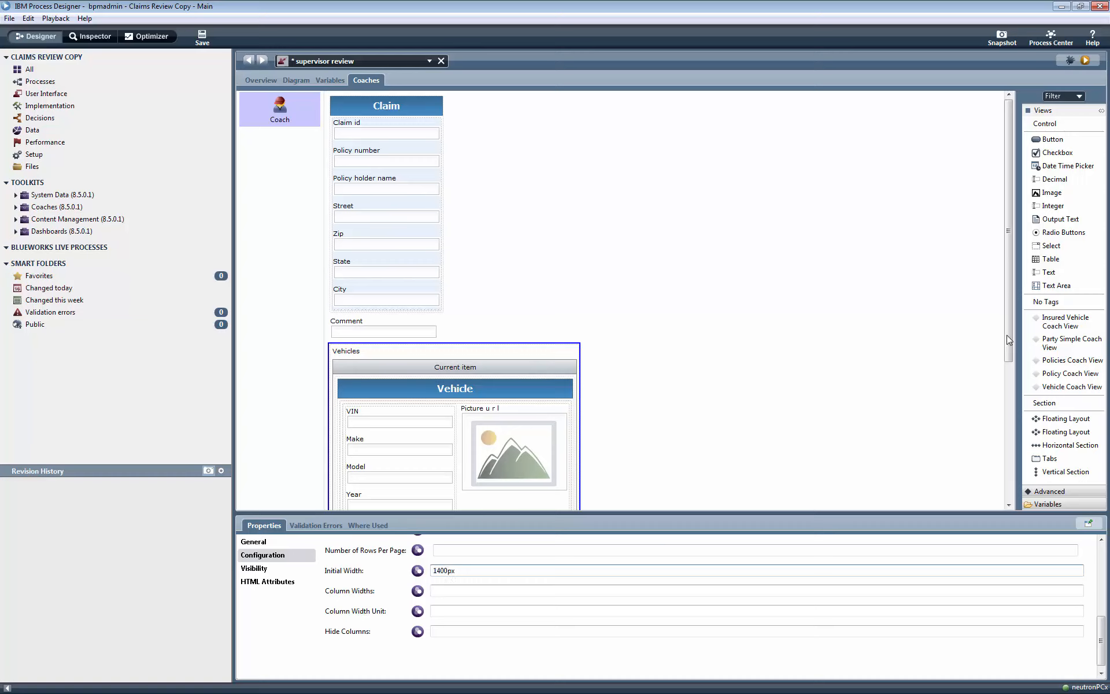
# - Move the Comment field below the Vehicles table and the Date of accident field to the end of the Claim section
pyautogui.moveTo(1008, 338); pyautogui.dragTo(1009, 459)
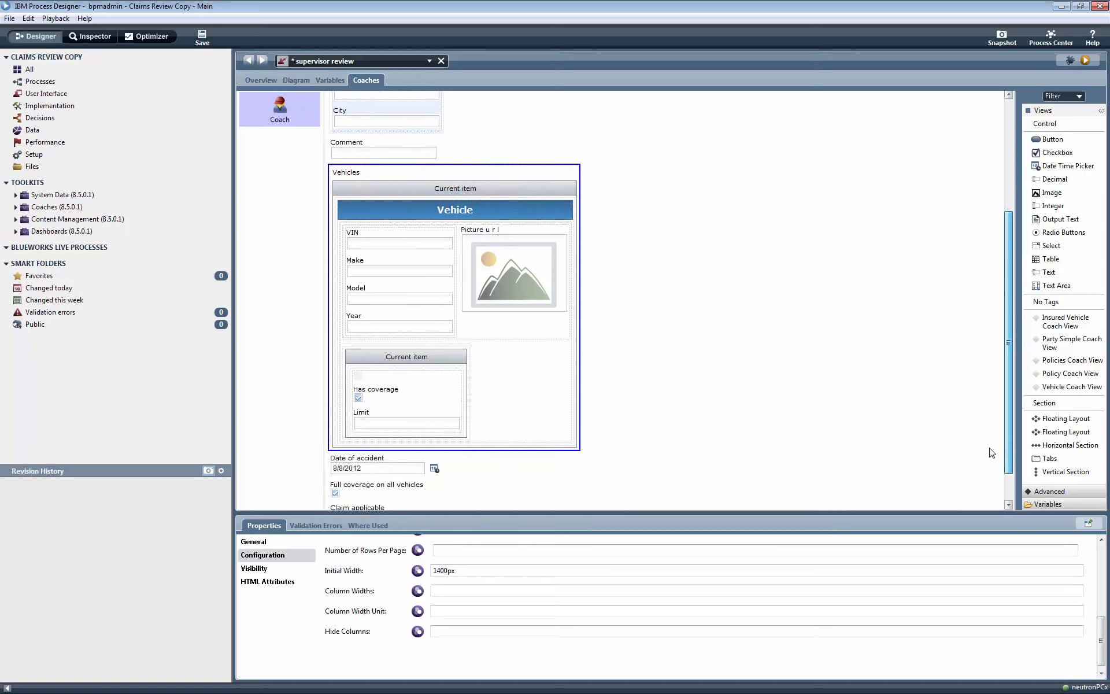
pyautogui.click(386, 142)
pyautogui.moveTo(383, 142); pyautogui.dragTo(389, 469)
pyautogui.click(373, 439)
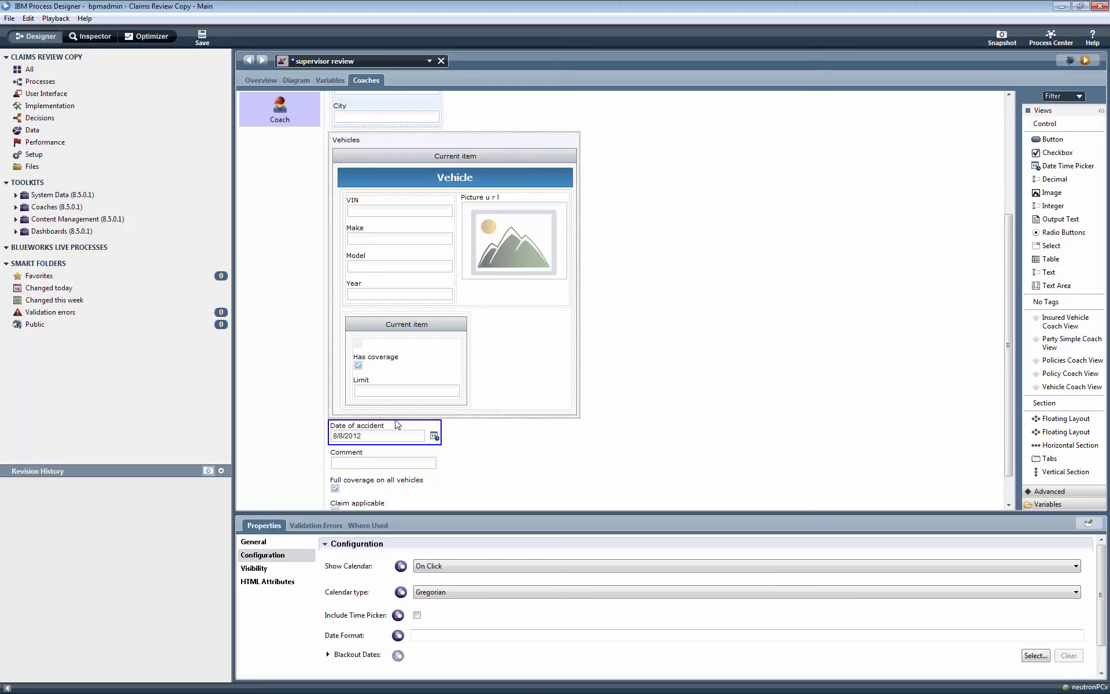
pyautogui.moveTo(402, 138); pyautogui.dragTo(395, 126)
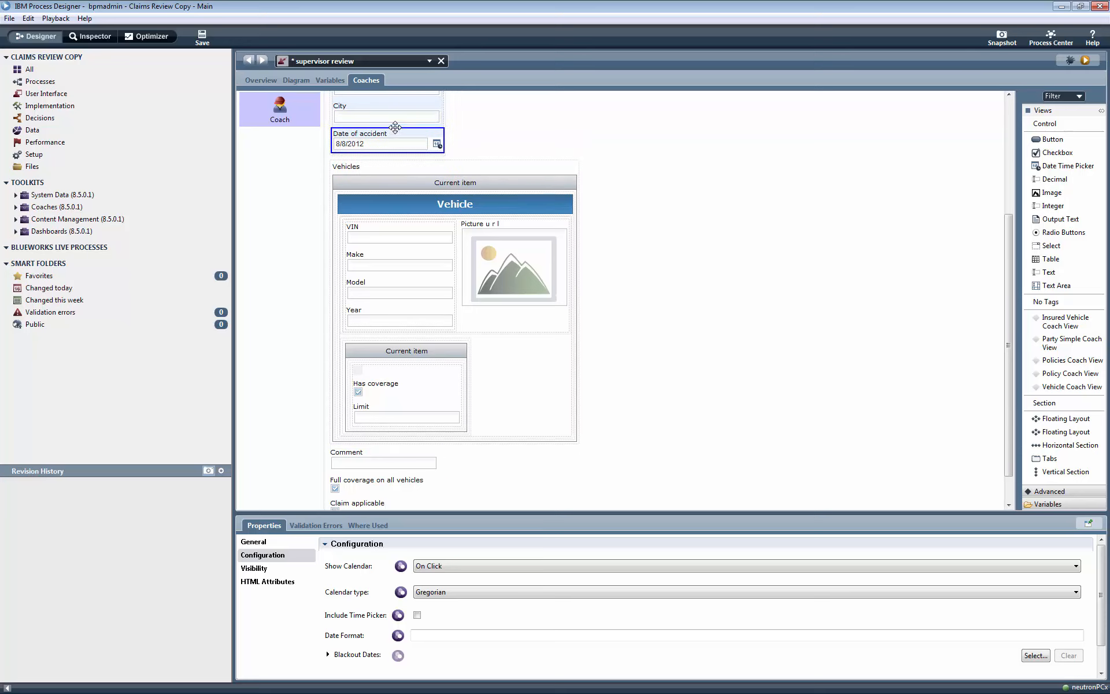
# - Delete the "Full coverage on all vehicles" checkbox from the coach
pyautogui.scroll(-3, 487, 451)
pyautogui.click(376, 448)
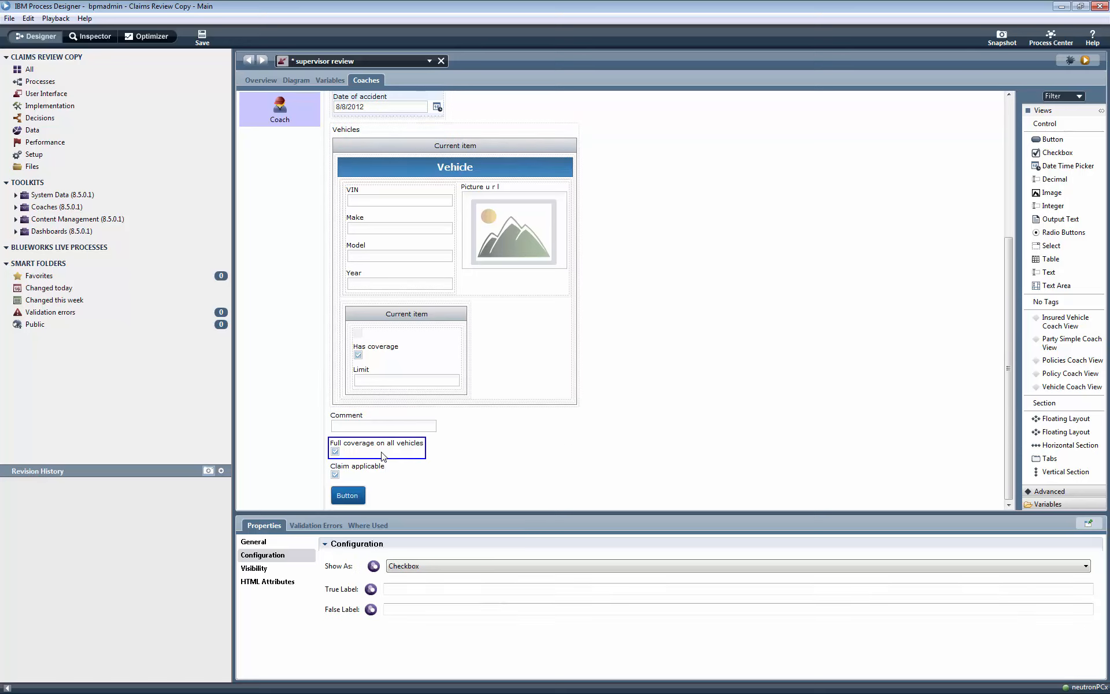
pyautogui.press('Delete')
# - Set the "Claim applicable" checkbox to show as Two Radio Buttons
pyautogui.click(377, 476)
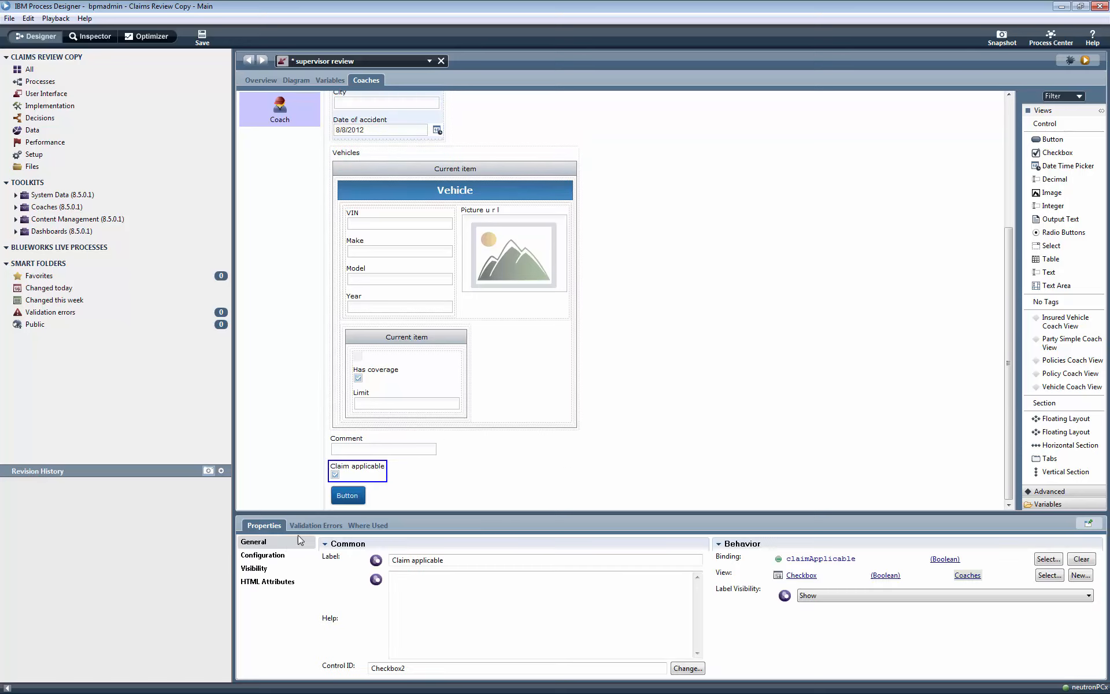
pyautogui.click(261, 555)
pyautogui.click(439, 567)
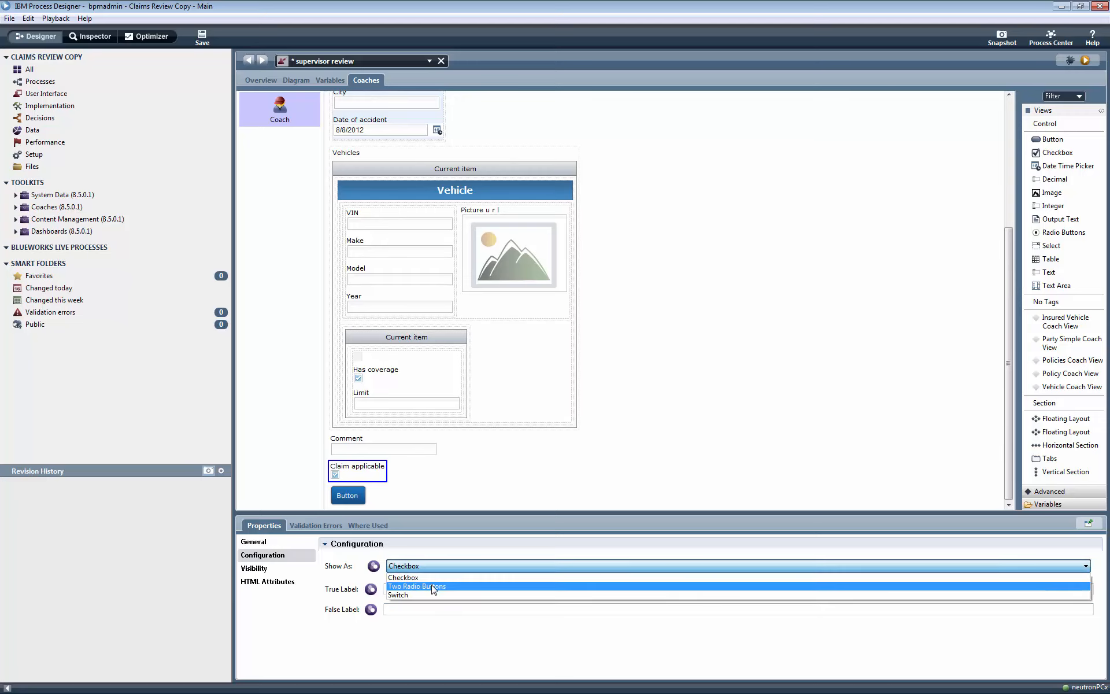
pyautogui.click(437, 582)
# - Label the coach's button "OK", then save and close the supervisor review service
pyautogui.click(359, 500)
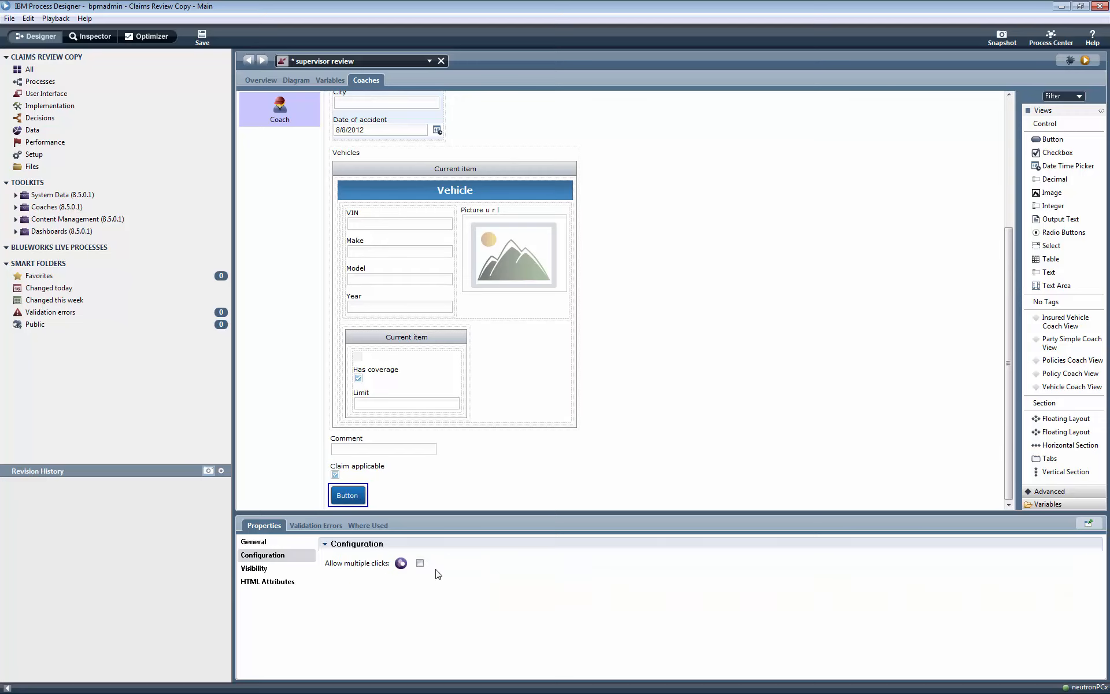
pyautogui.click(270, 543)
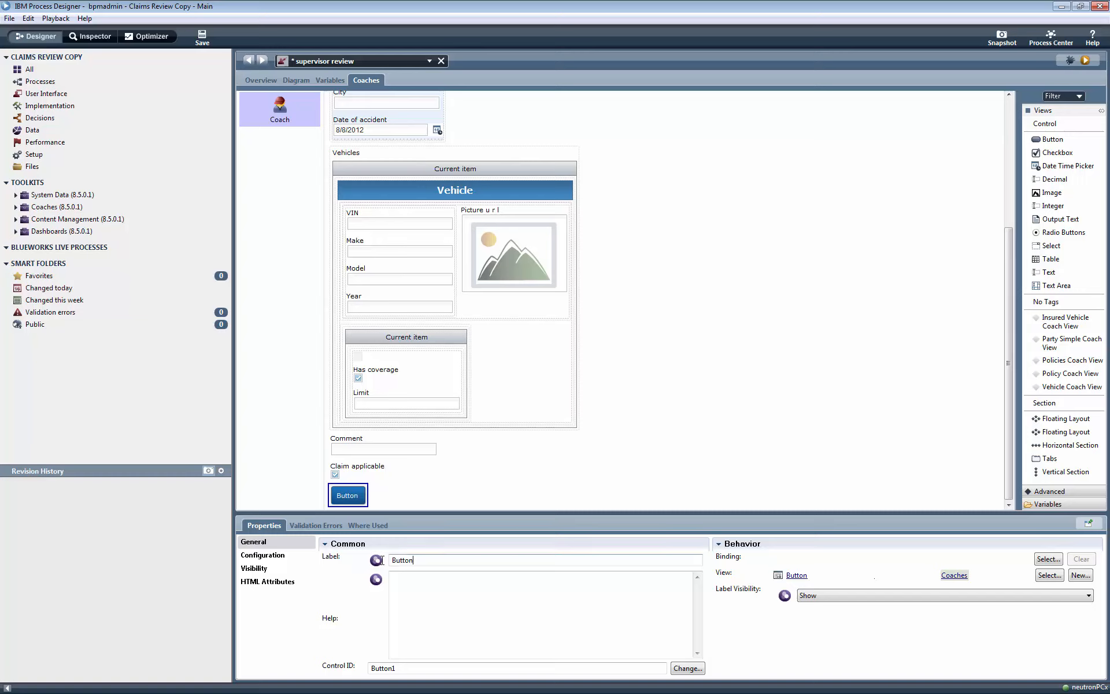
pyautogui.write('OK')
pyautogui.click(202, 37)
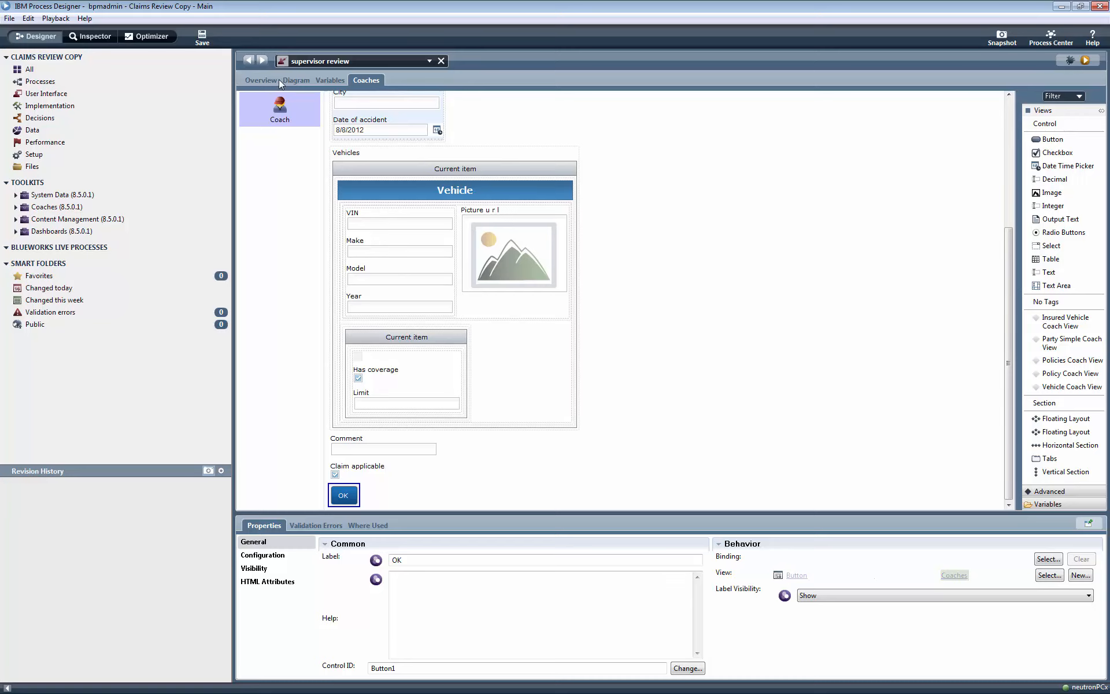
pyautogui.click(441, 62)
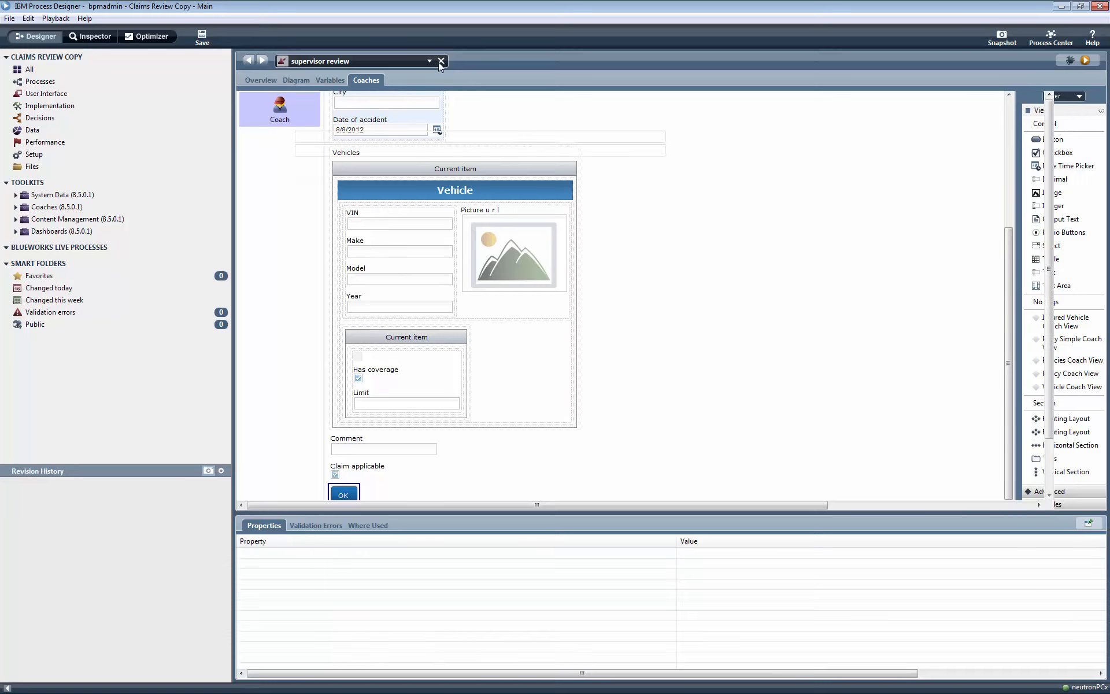
# - Run the Claims Review Process and start its Gather facts task as the bpmadmin user
pyautogui.click(1087, 61)
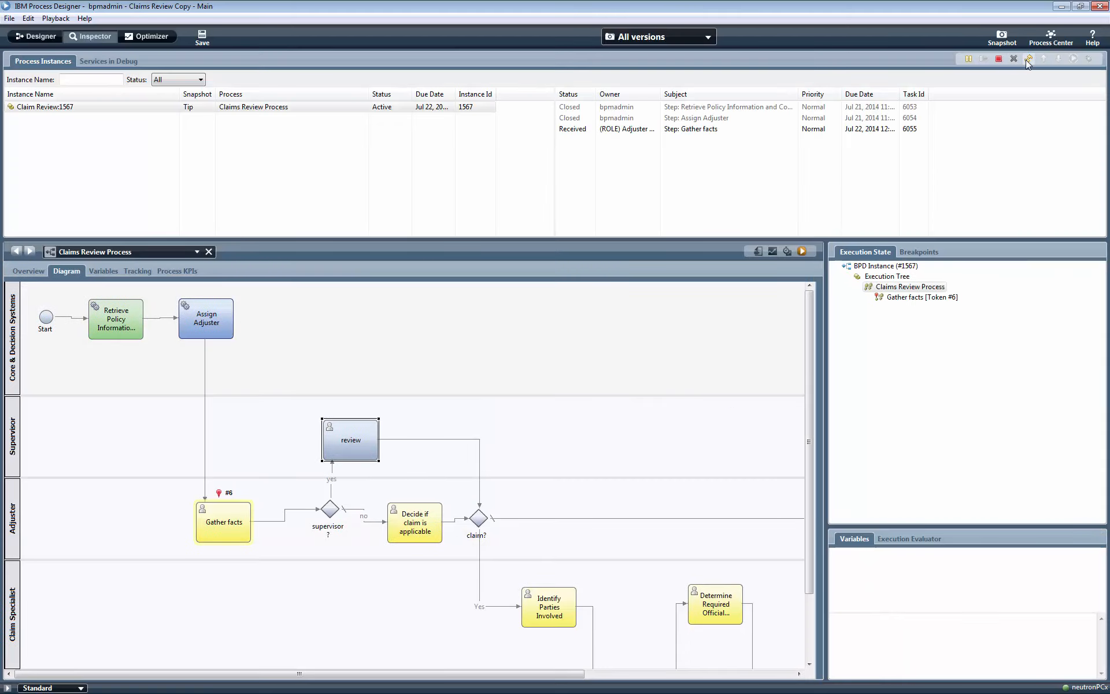
pyautogui.click(710, 129)
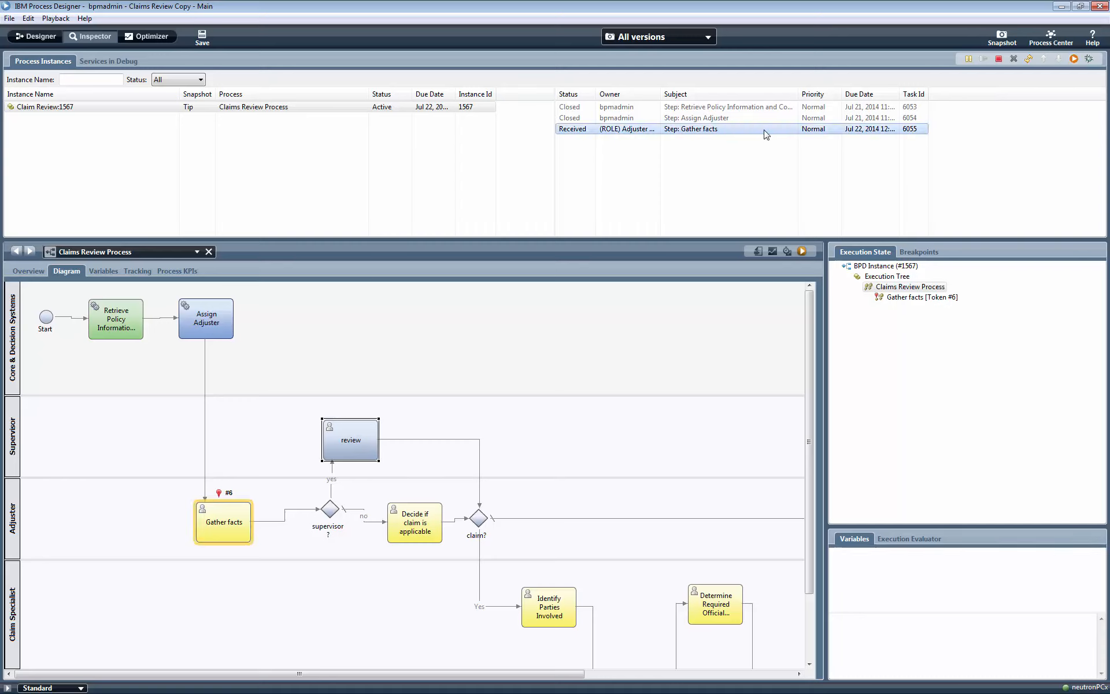
pyautogui.click(1073, 60)
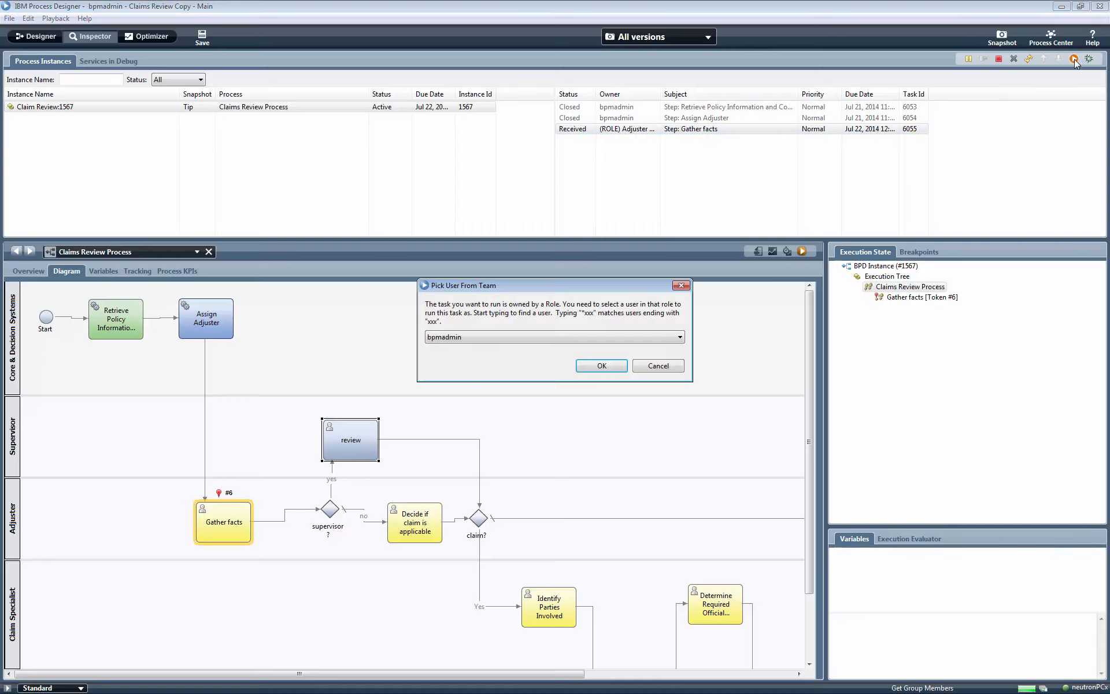
pyautogui.click(601, 366)
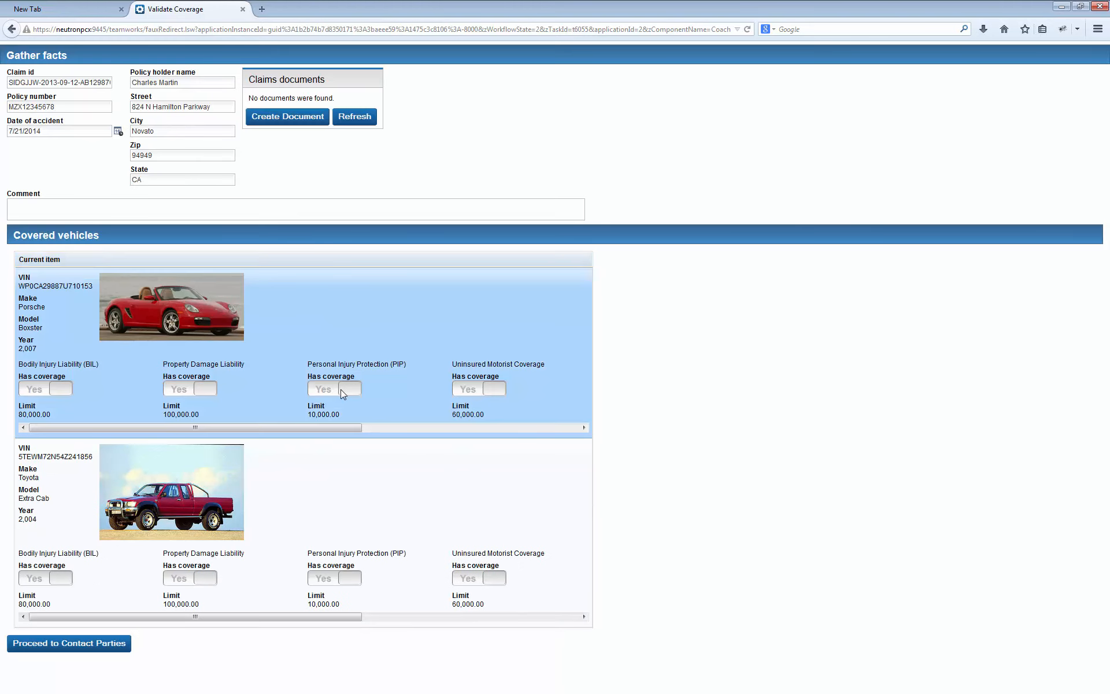
# - Set the Porsche Boxster's Personal Injury Protection coverage to No and submit the Gather facts task through the Contact Parties page
pyautogui.click(341, 390)
pyautogui.click(345, 404)
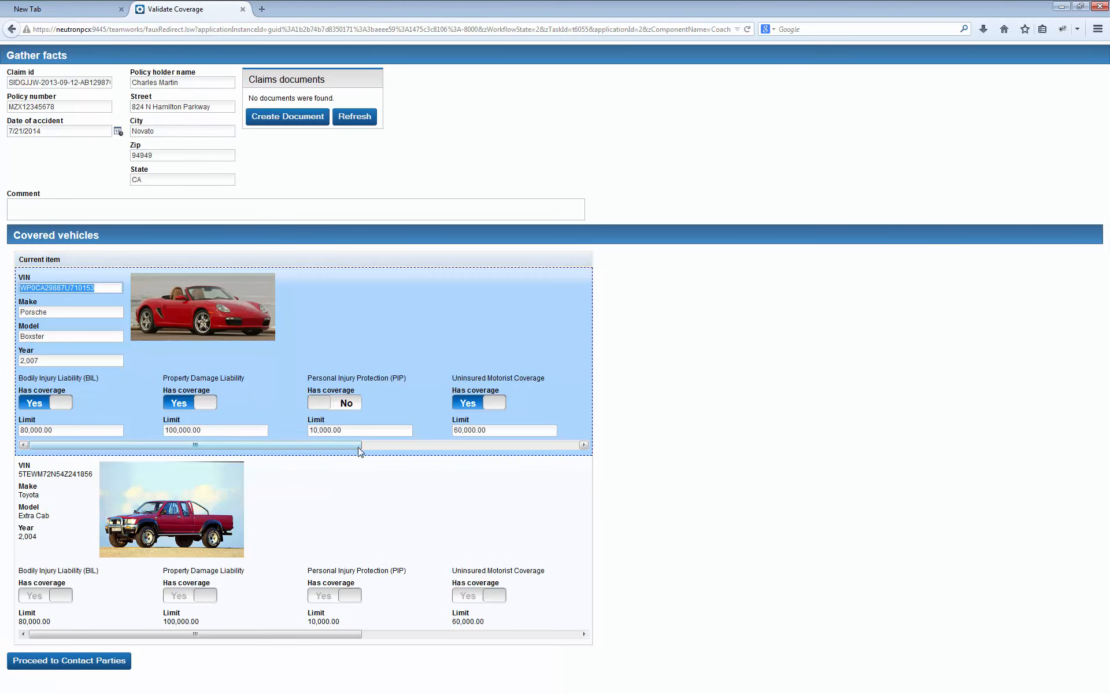
pyautogui.click(66, 667)
pyautogui.click(72, 646)
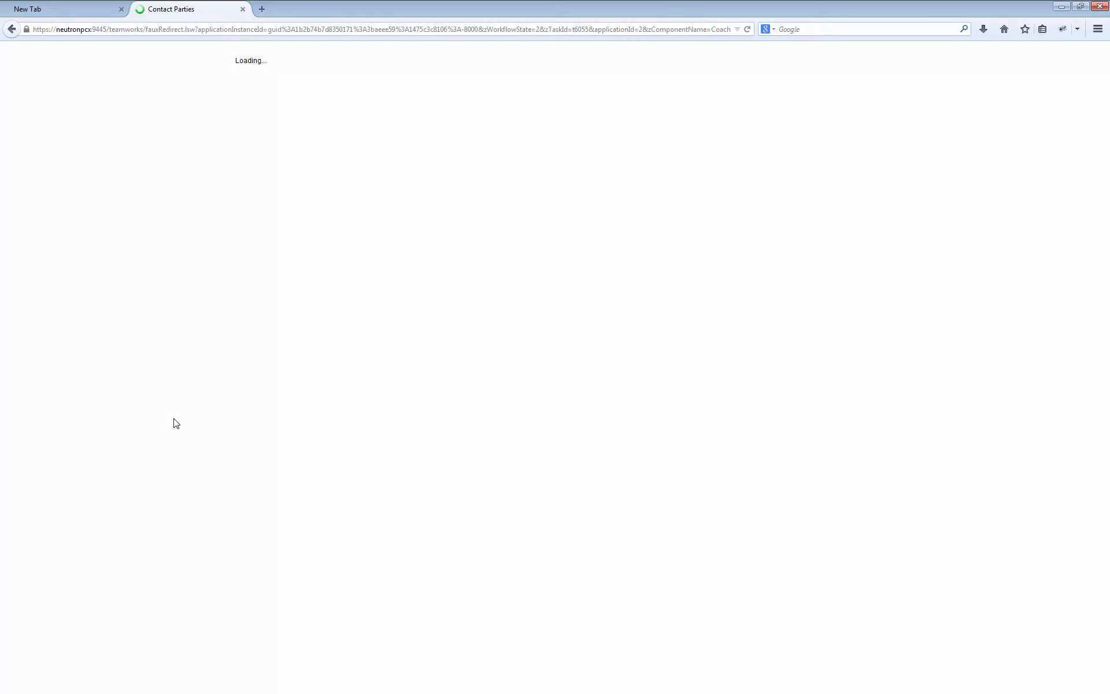
pyautogui.scroll(-4, 185, 430)
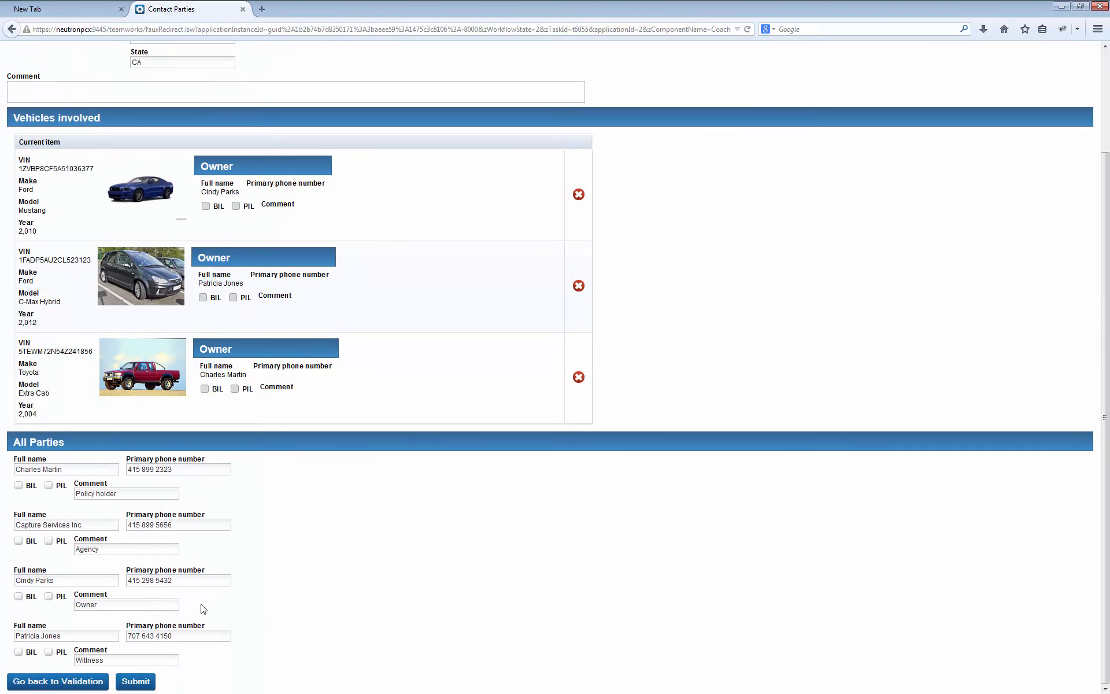
pyautogui.click(135, 680)
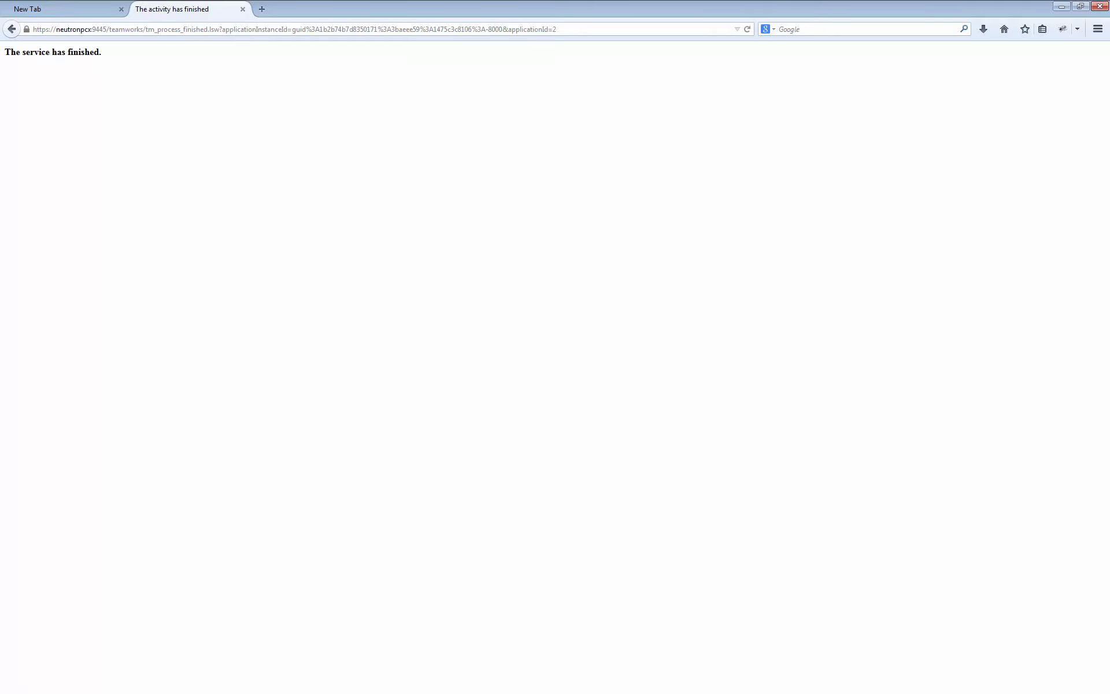
# - Switch back to IBM Process Designer, refresh the process instance and run the received review task with the preselected user
pyautogui.hotkey('alt', 'Tab')
pyautogui.click(1028, 59)
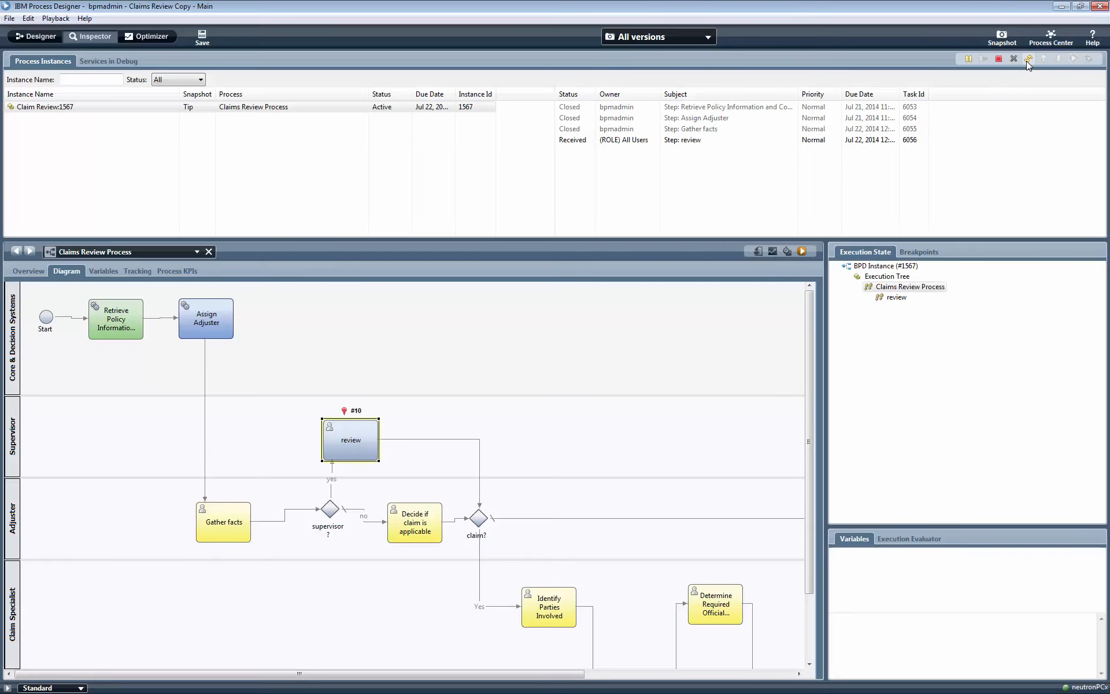
pyautogui.click(681, 142)
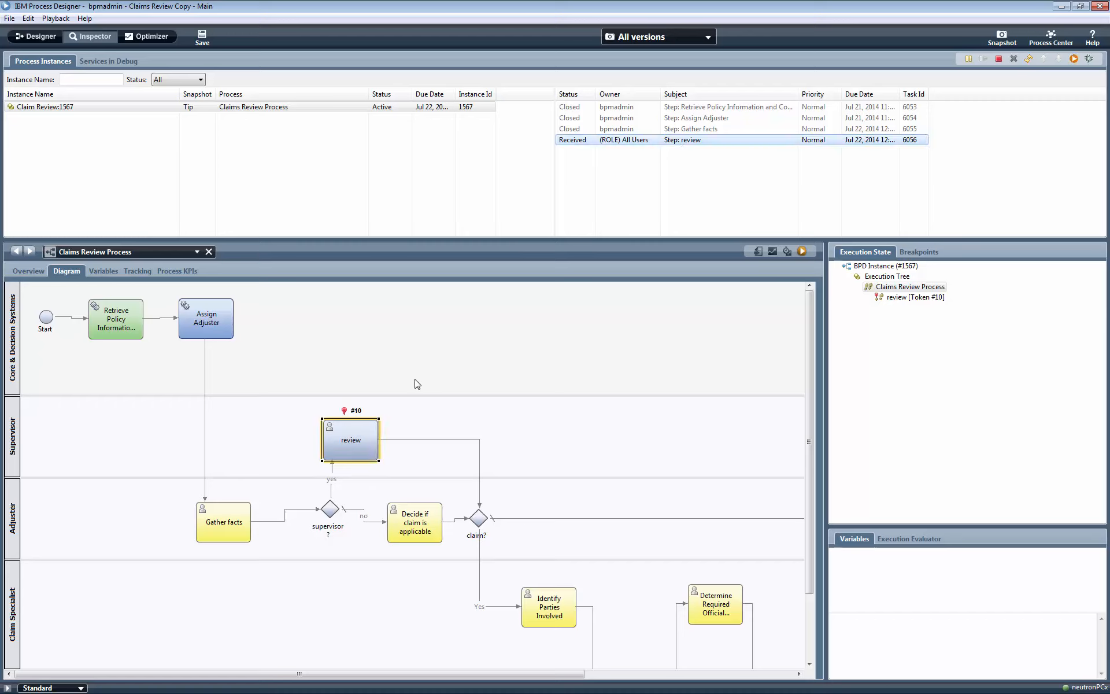
pyautogui.click(1074, 58)
pyautogui.click(596, 366)
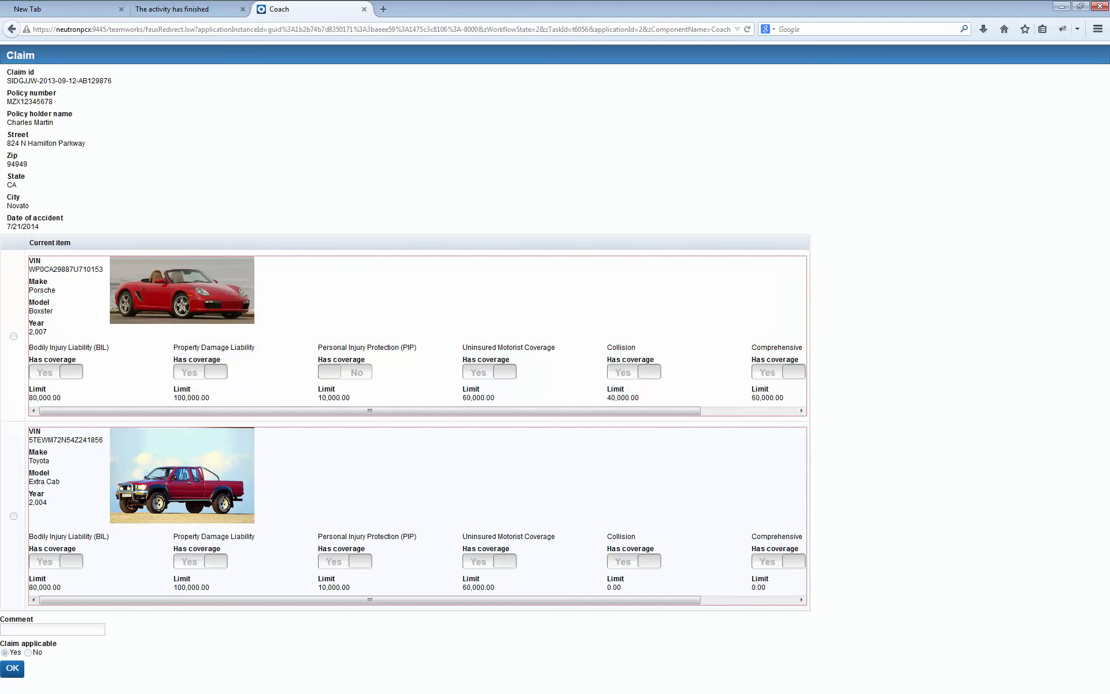
# - Set "Claim applicable" to No on the supervisor review form and complete the task
pyautogui.click(40, 629)
pyautogui.click(28, 652)
pyautogui.click(13, 669)
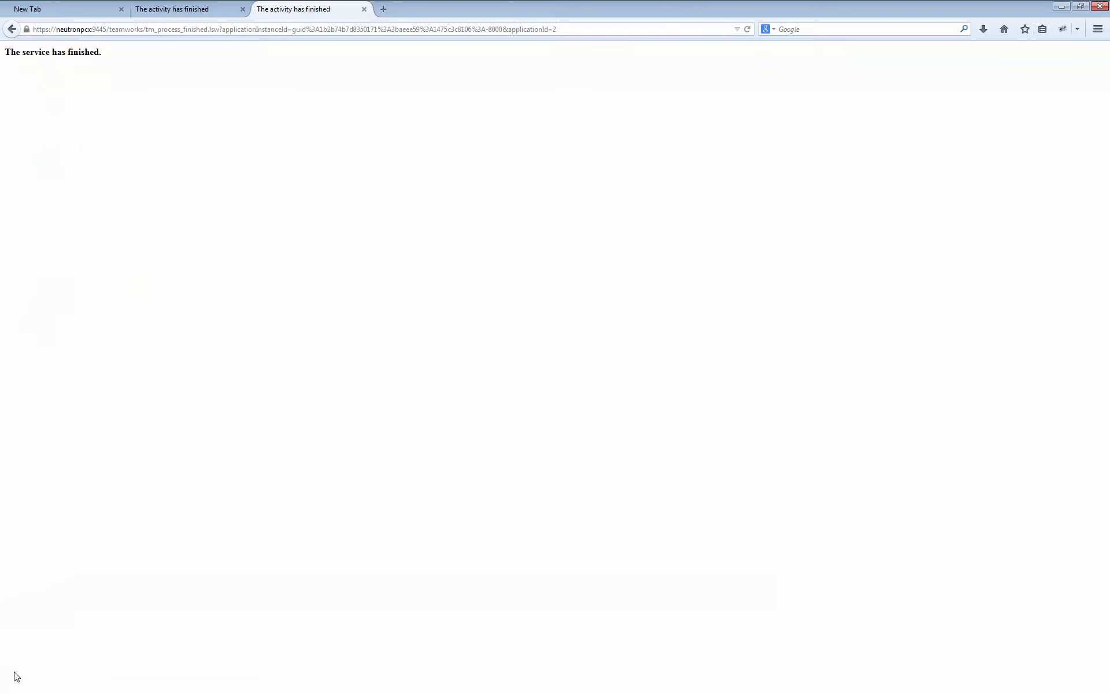
# - Return to IBM Process Designer, refresh the process instance and check the execution path through to the diagram's End event
pyautogui.hotkey('alt', 'Tab')
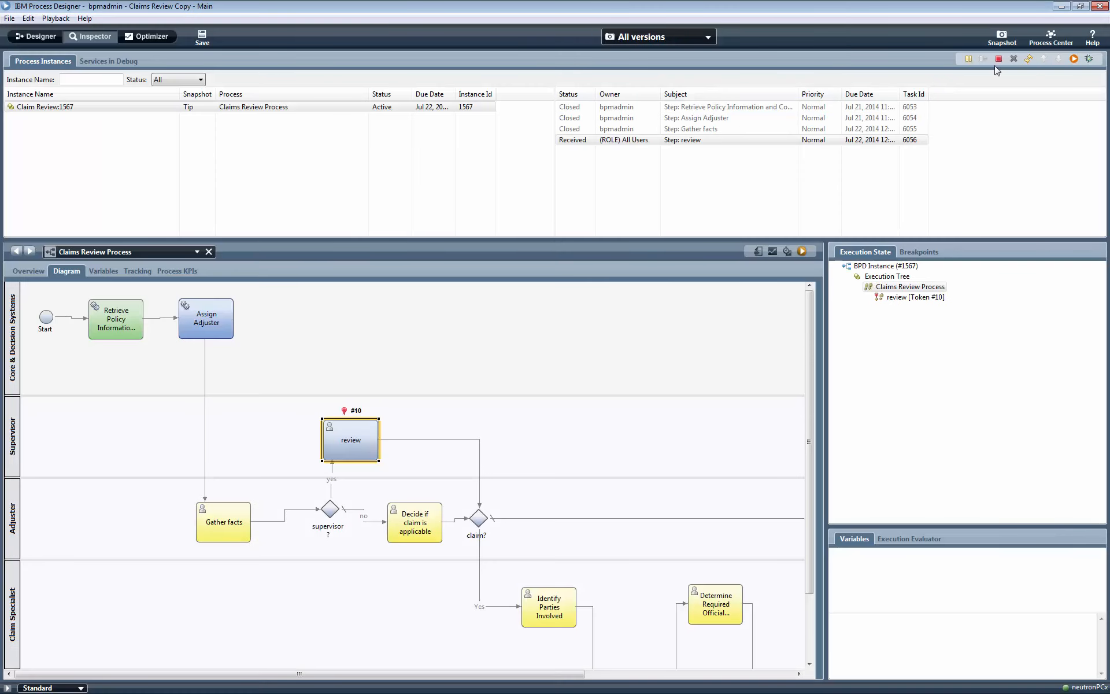
pyautogui.click(1034, 61)
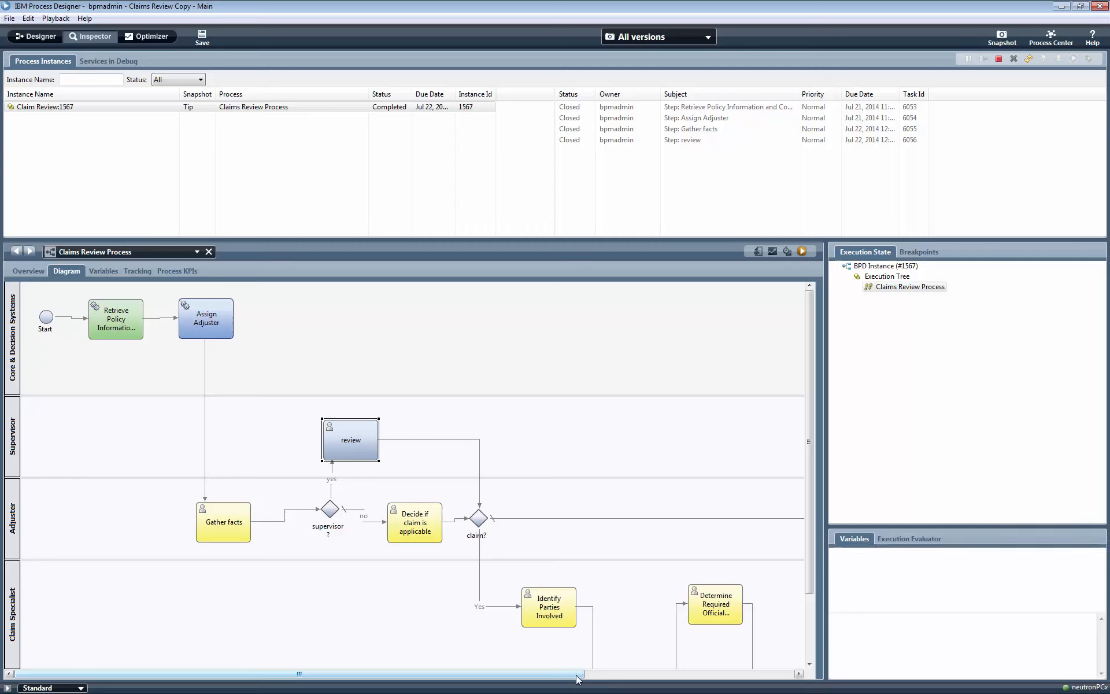
pyautogui.click(793, 674)
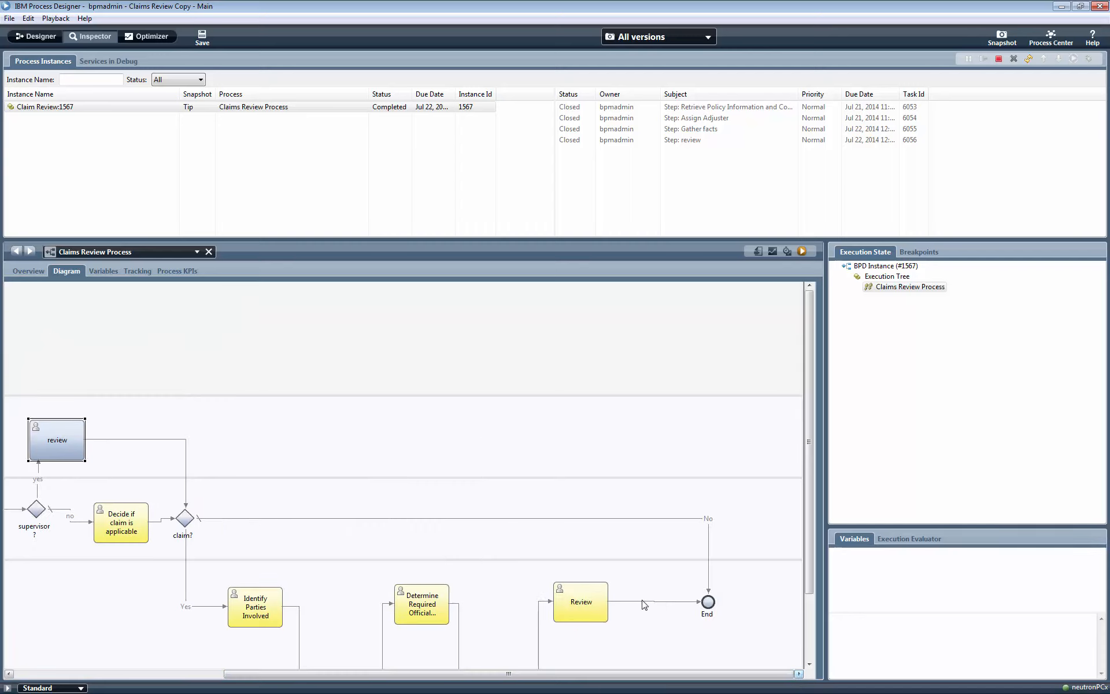